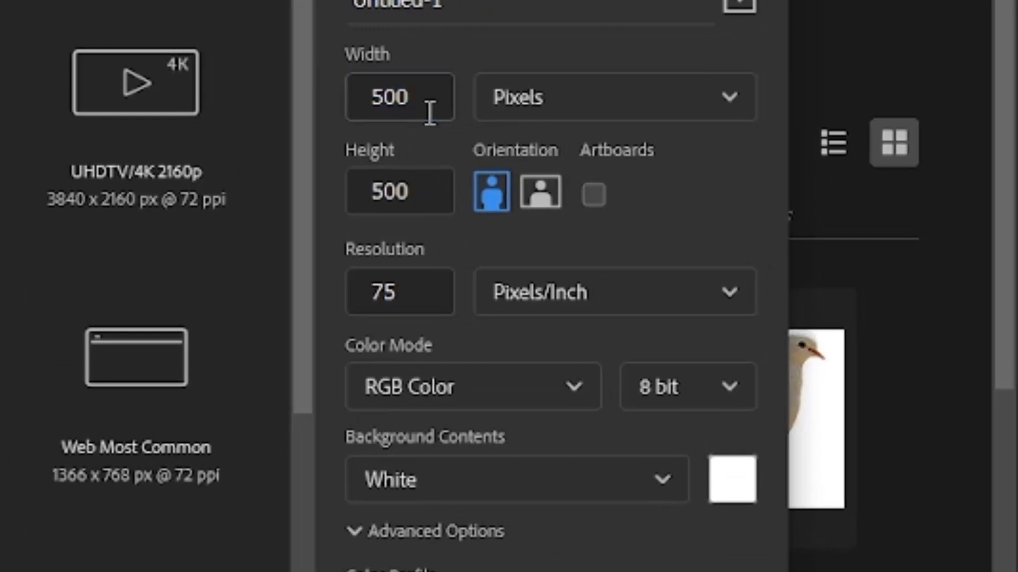
Create a new document 2500 by 2000 pixels at 300 pixels/inch, with RGB Color, 8 bit and a white background
double_click(430, 112)
text(2500)
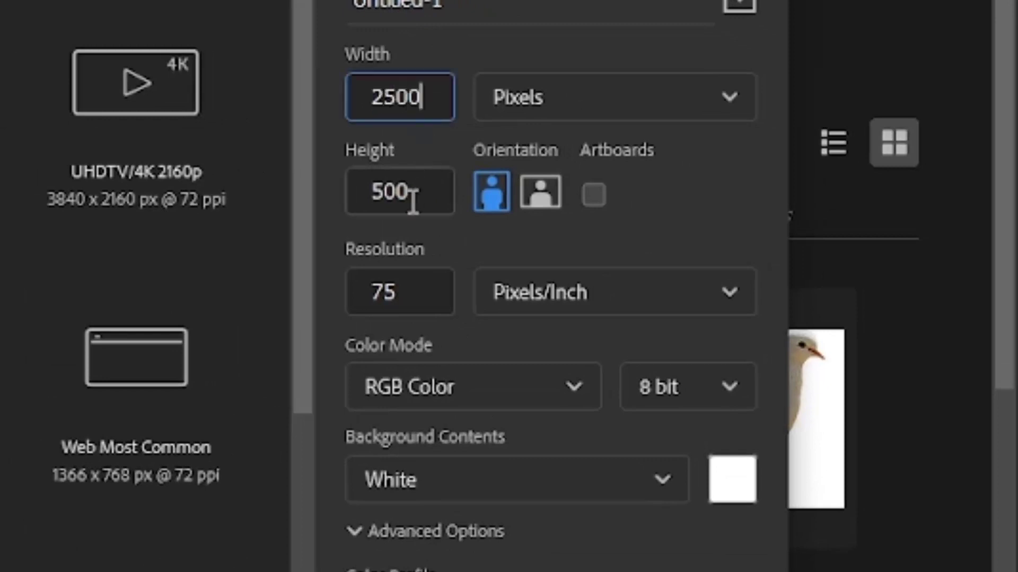
double_click(411, 201)
text(2000)
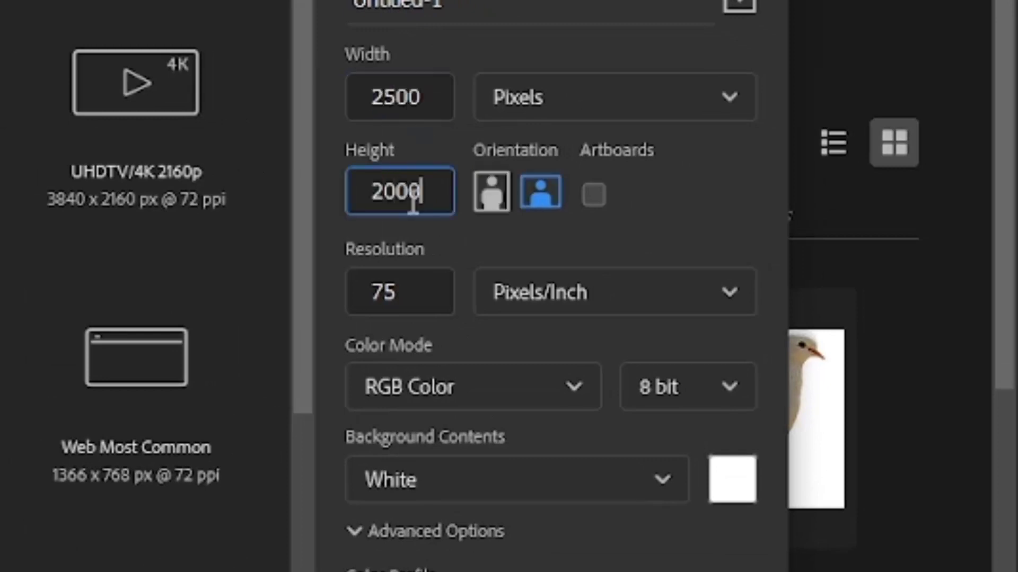
double_click(418, 304)
text(300)
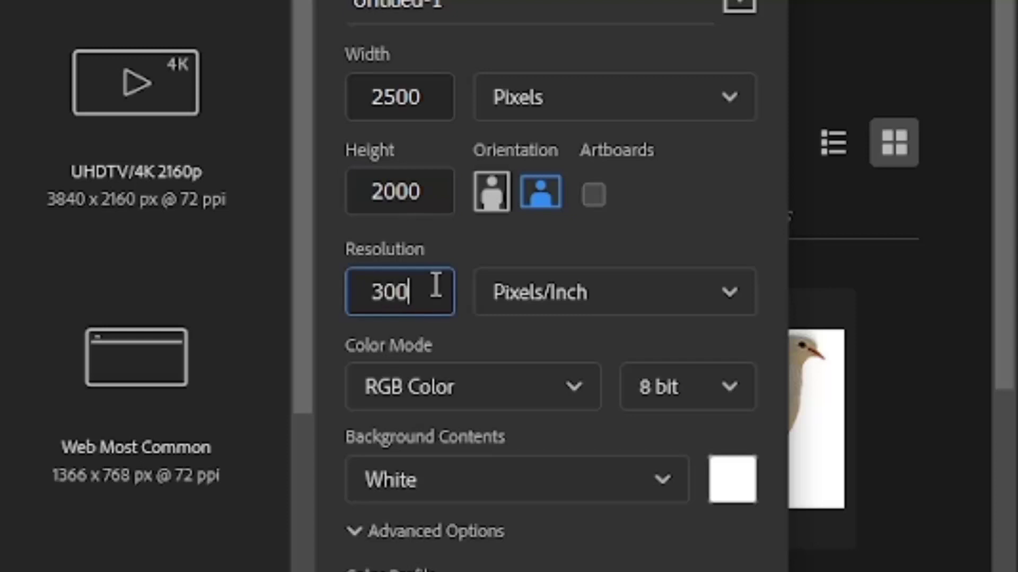
click(456, 386)
click(415, 560)
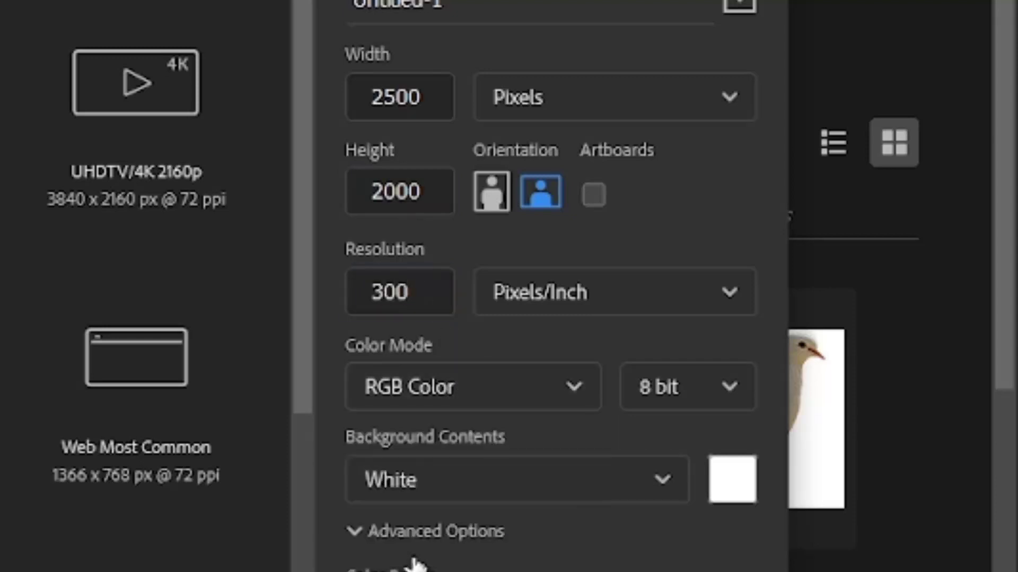
click(444, 480)
click(439, 551)
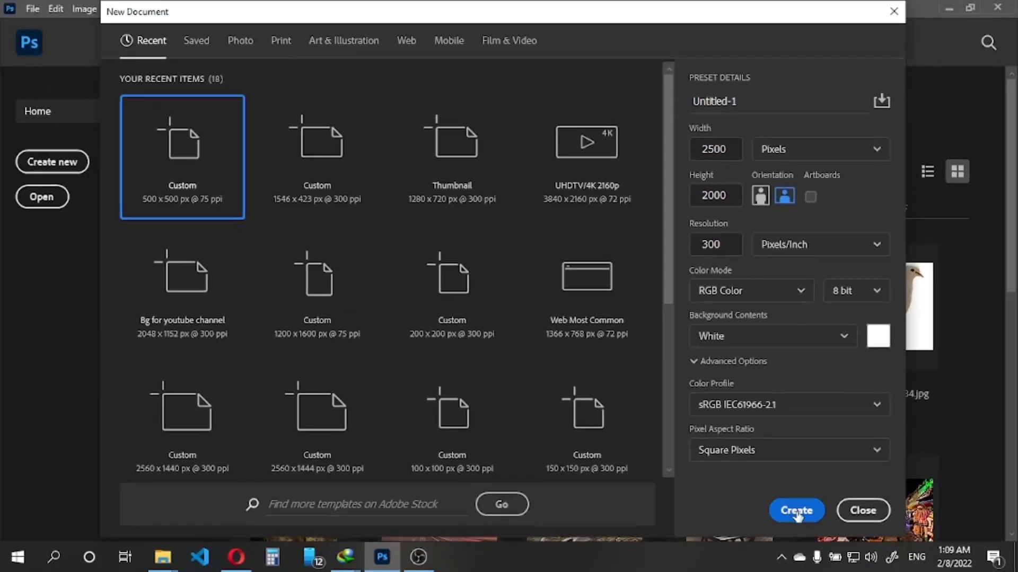
click(796, 511)
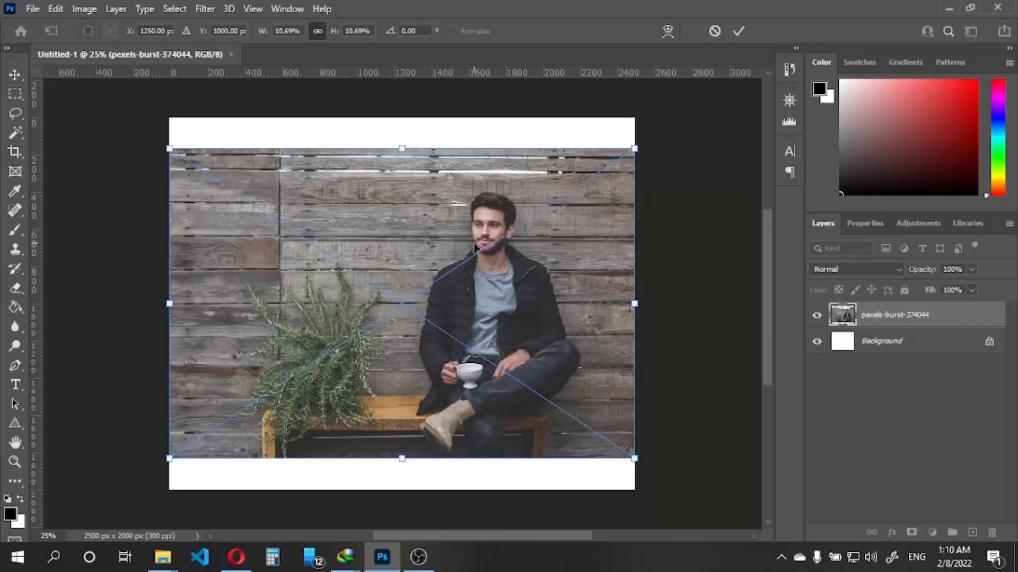
Commit the placed pexels-burst-374044 photo, and rasterize its layer and convert it to a smart object
click(738, 31)
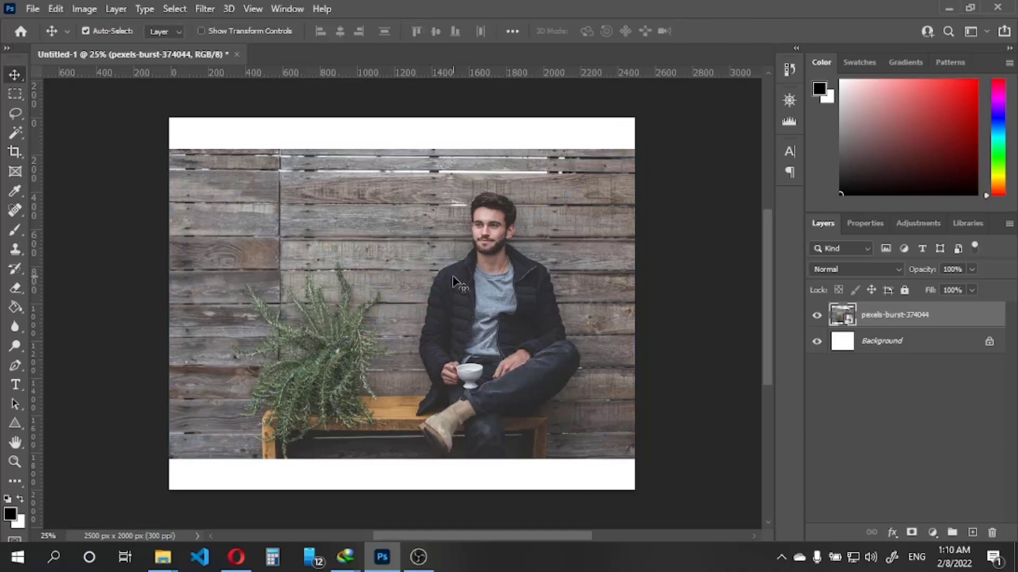
right_click(915, 318)
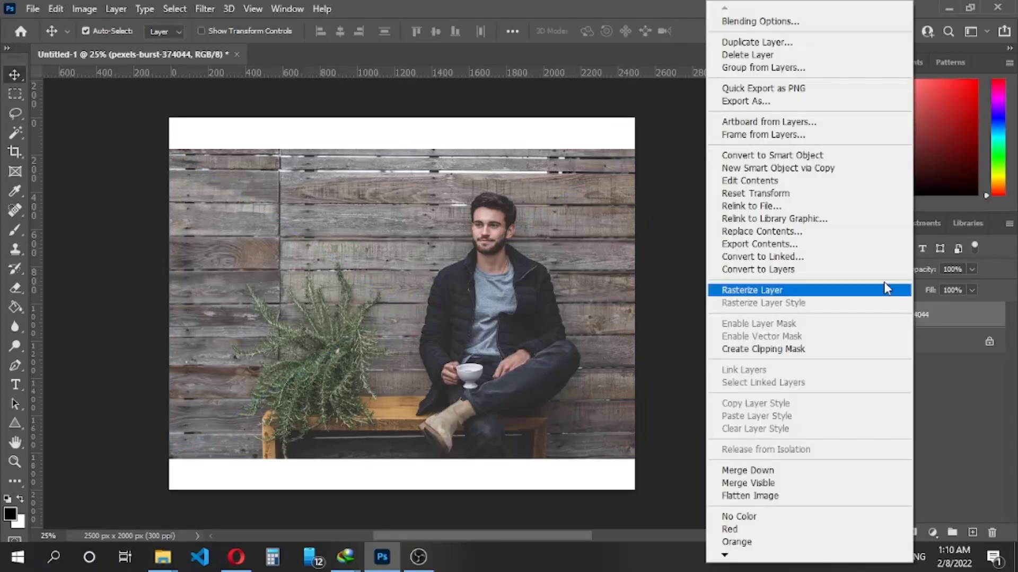
click(819, 291)
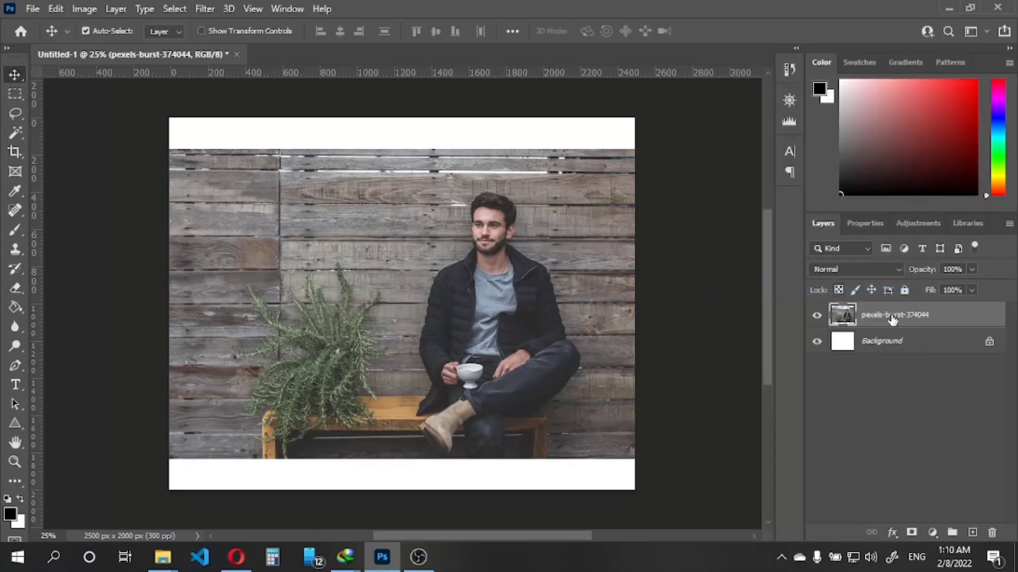
right_click(894, 318)
click(813, 209)
Scale the photo to about 166% and position its centre at about X 853 px, Y 1124 px so it fills the canvas
key(ctrl+t)
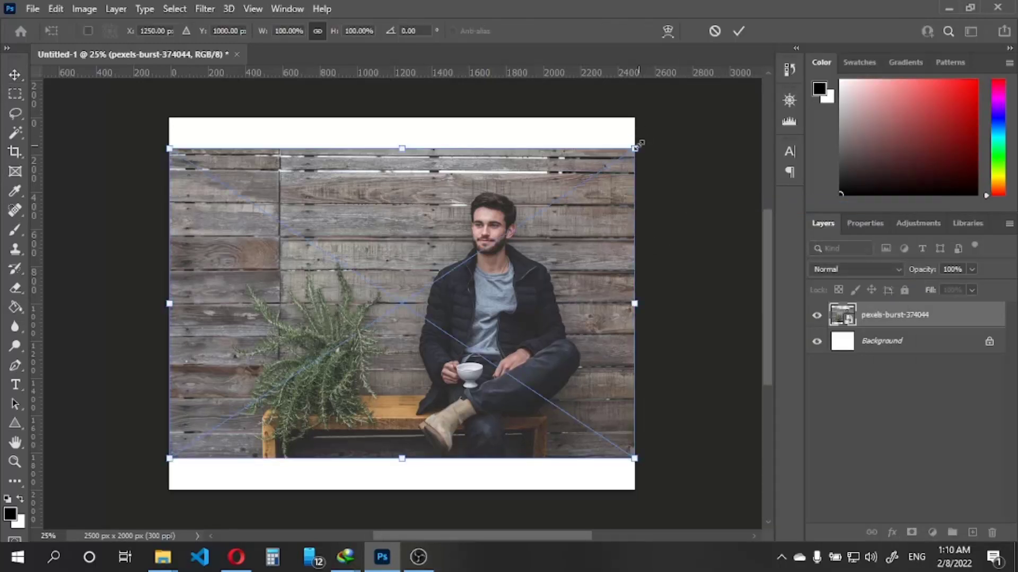
drag(639, 144, 720, 92)
drag(718, 458, 759, 536)
drag(546, 326, 511, 317)
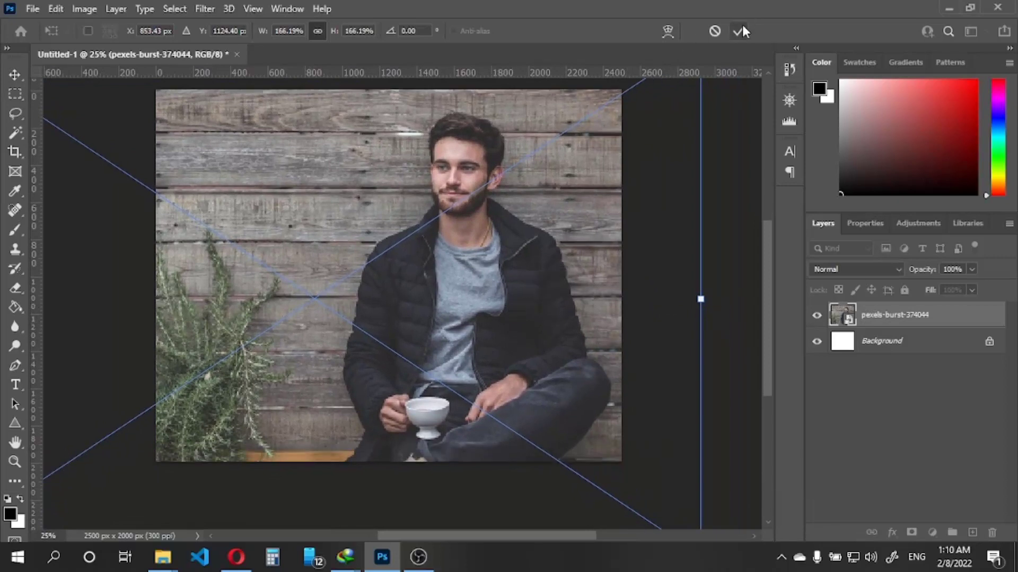
click(738, 31)
scroll(491, 198, down, 1)
scroll(429, 154, up, 2)
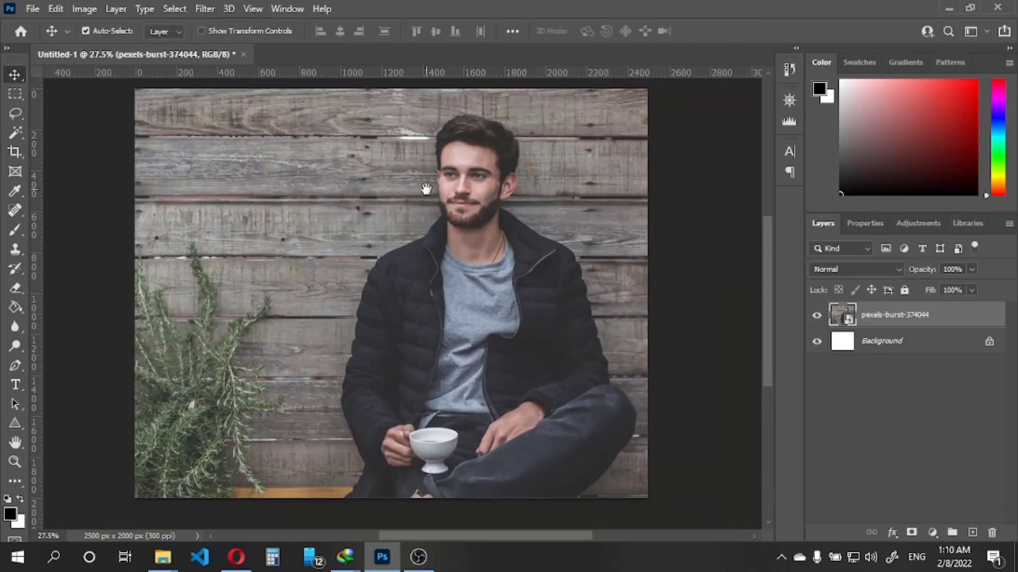
drag(440, 204, 483, 256)
scroll(498, 246, down, 6)
scroll(505, 252, up, 2)
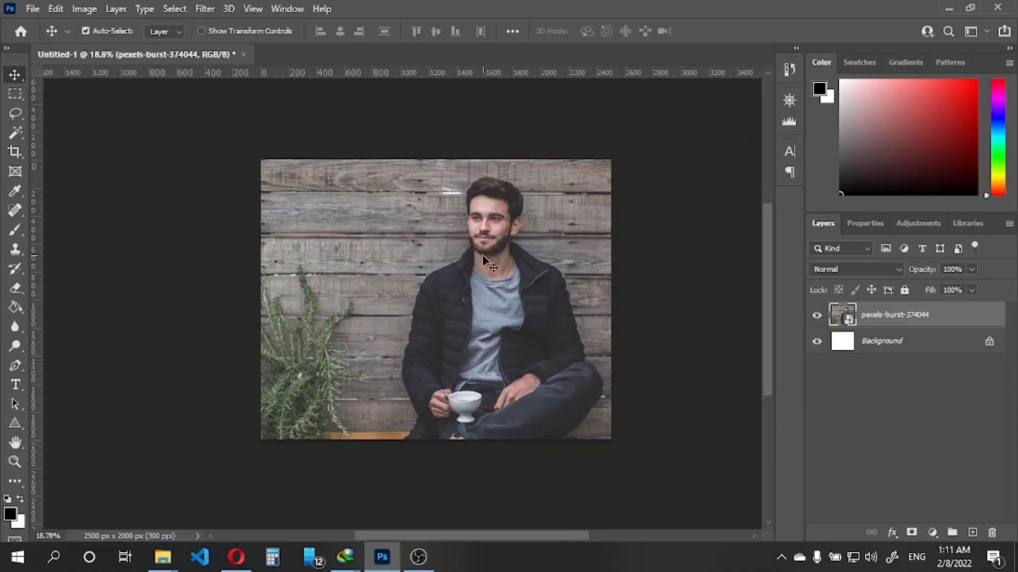
Add a layer mask from a full-canvas selection to the photo and convert the masked layer to a smart object
key(ctrl+a)
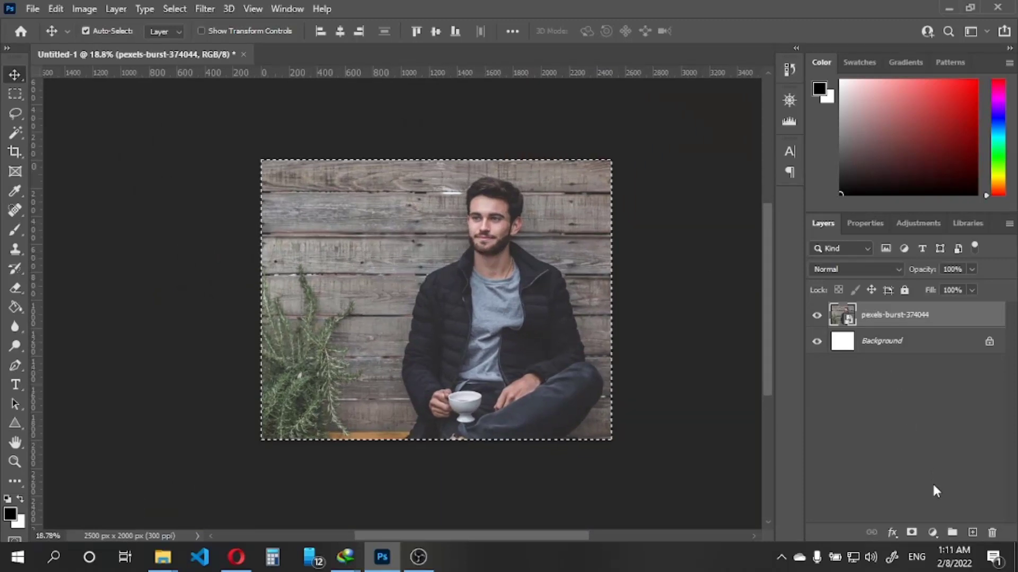
click(912, 532)
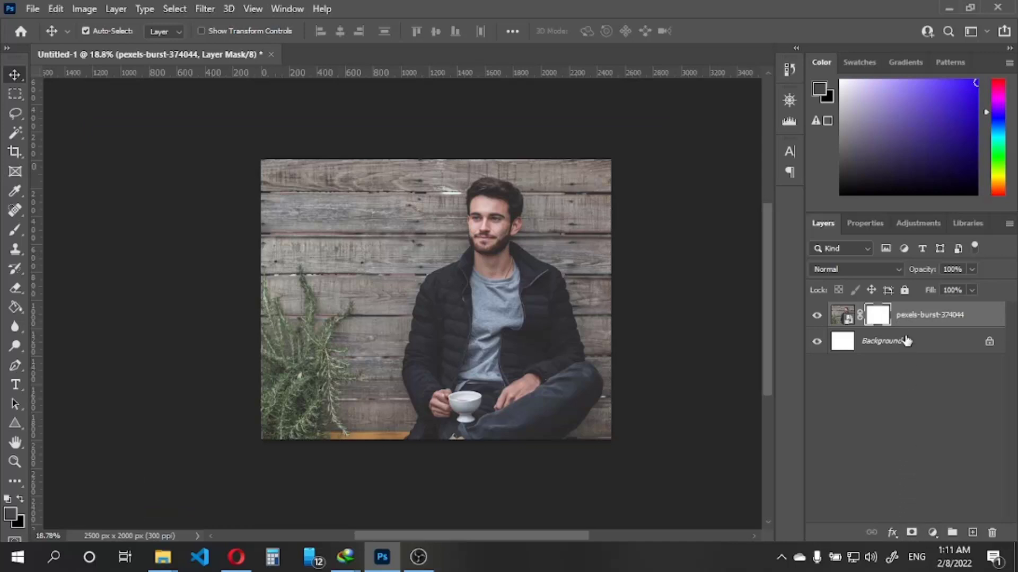
right_click(918, 316)
click(815, 154)
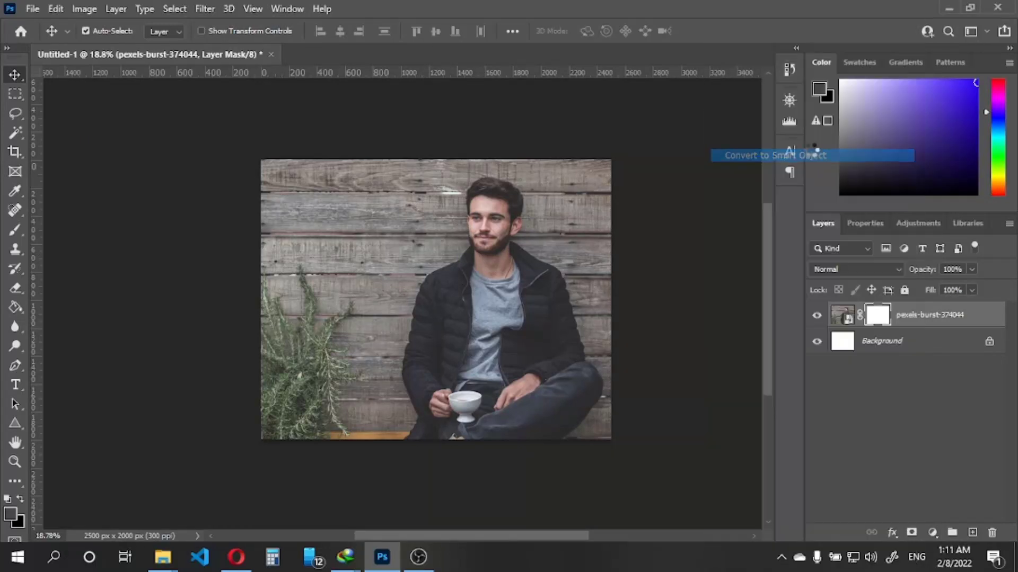
key(ctrl+t)
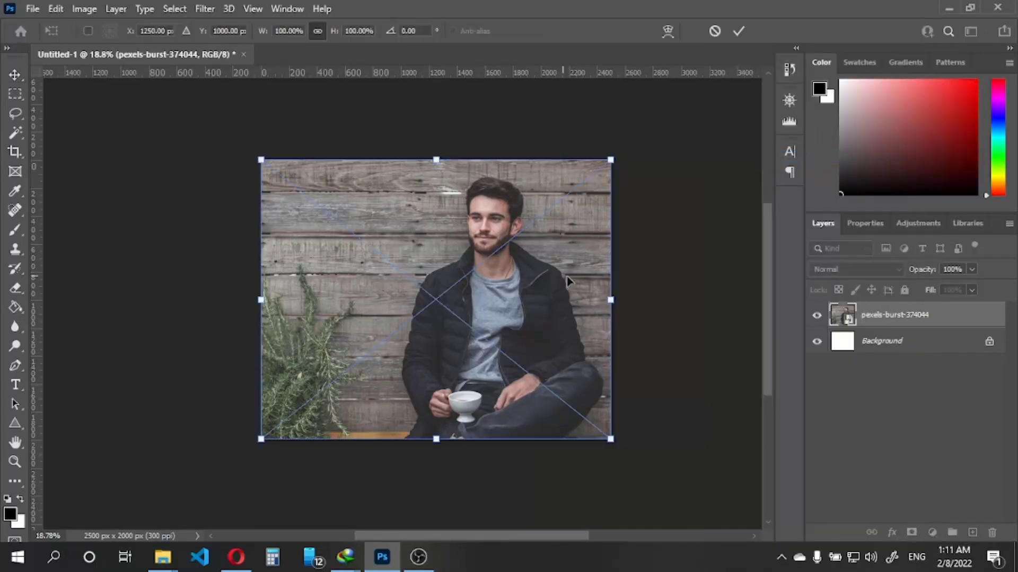
drag(561, 278, 579, 278)
key(ctrl+z)
click(738, 31)
Enlarge the photo to about 146% and position its centre at about X 1250 px, Y 1343 px to frame the man's upper body
scroll(487, 239, up, 2)
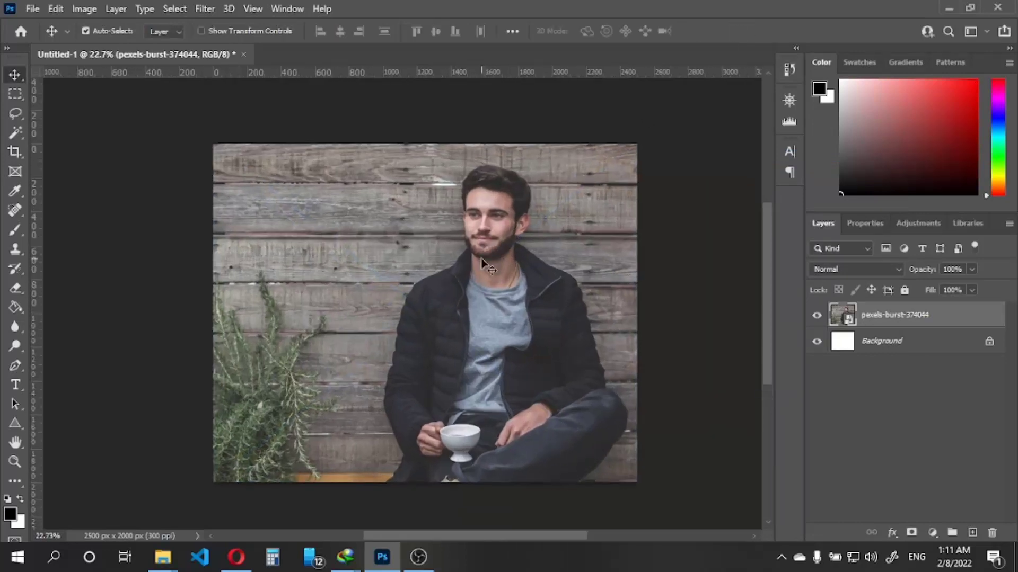
key(ctrl+t)
scroll(508, 293, down, 6)
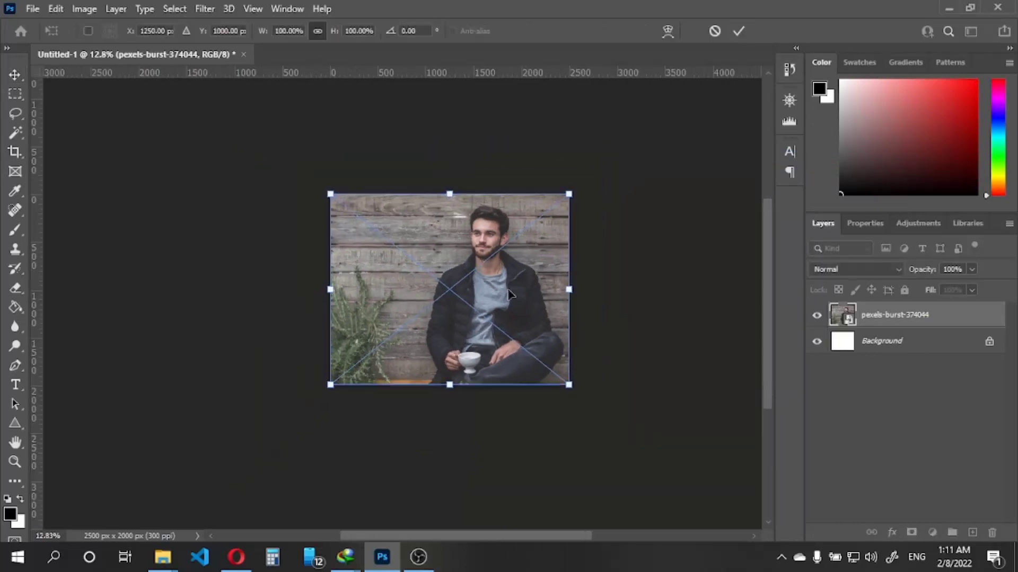
drag(574, 388, 683, 475)
drag(607, 420, 551, 407)
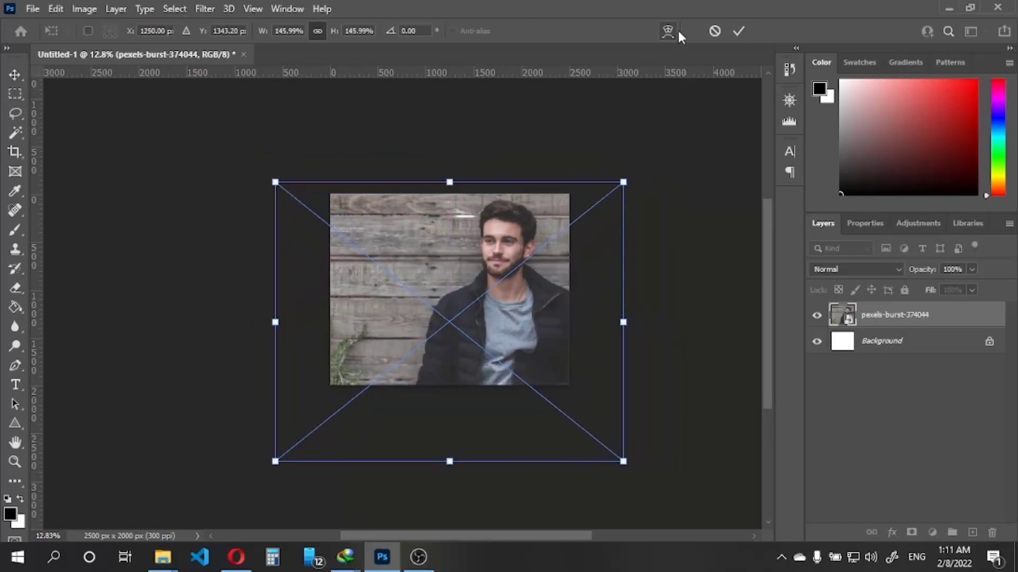
click(738, 31)
Mask the enlarged photo to the canvas bounds and convert the layer to a smart object again
key(ctrl+a)
scroll(450, 291, down, 1)
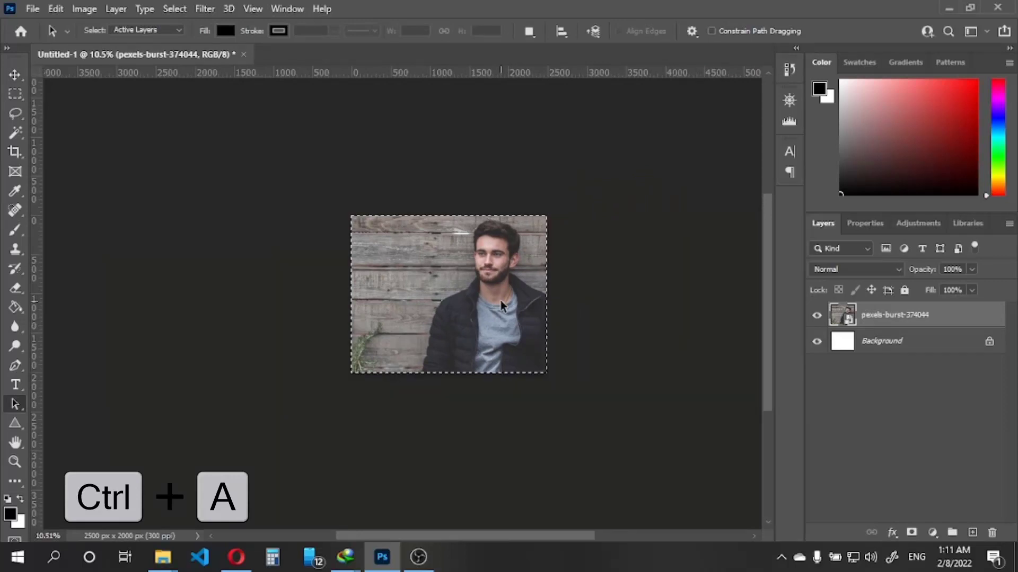
click(911, 533)
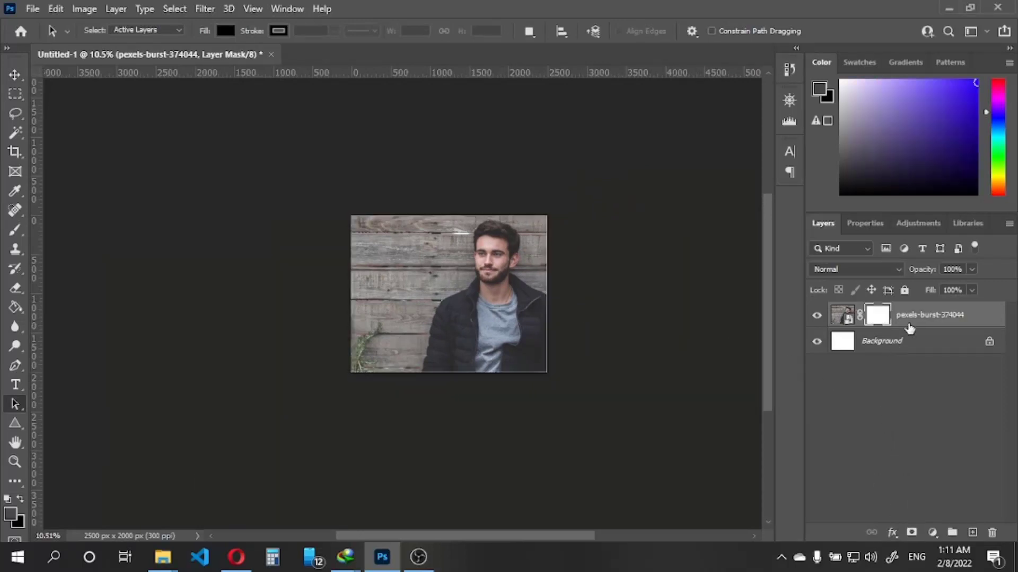
right_click(909, 329)
click(795, 156)
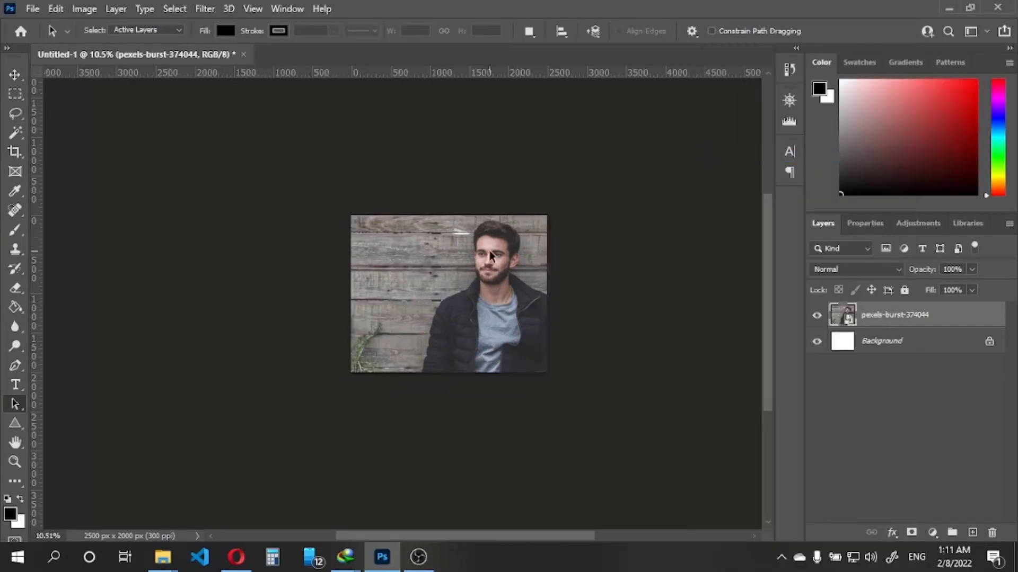
Delete the Background layer and rename the remaining photo layer "Photo"
scroll(490, 256, up, 1)
click(913, 350)
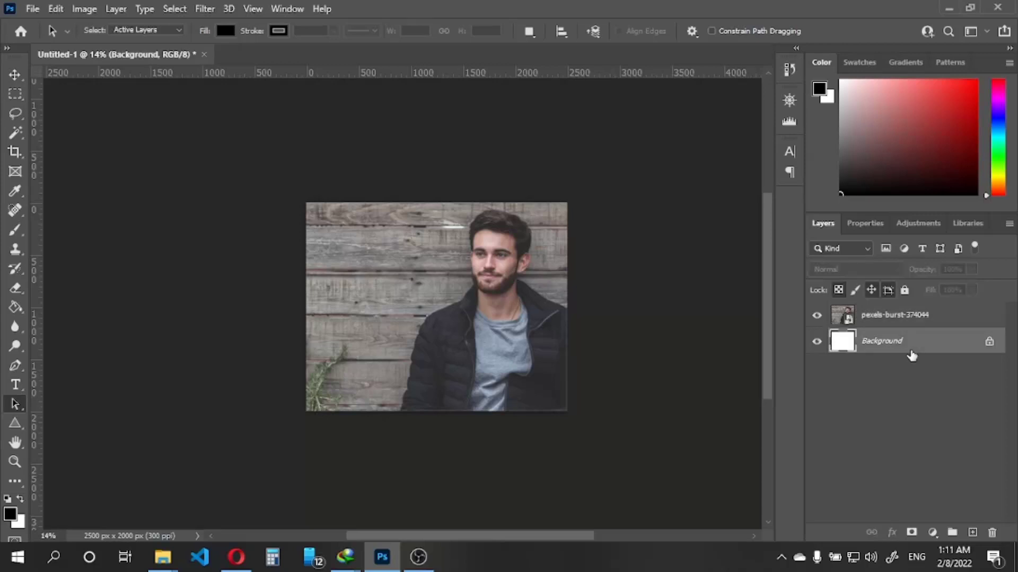
key(Delete)
double_click(898, 315)
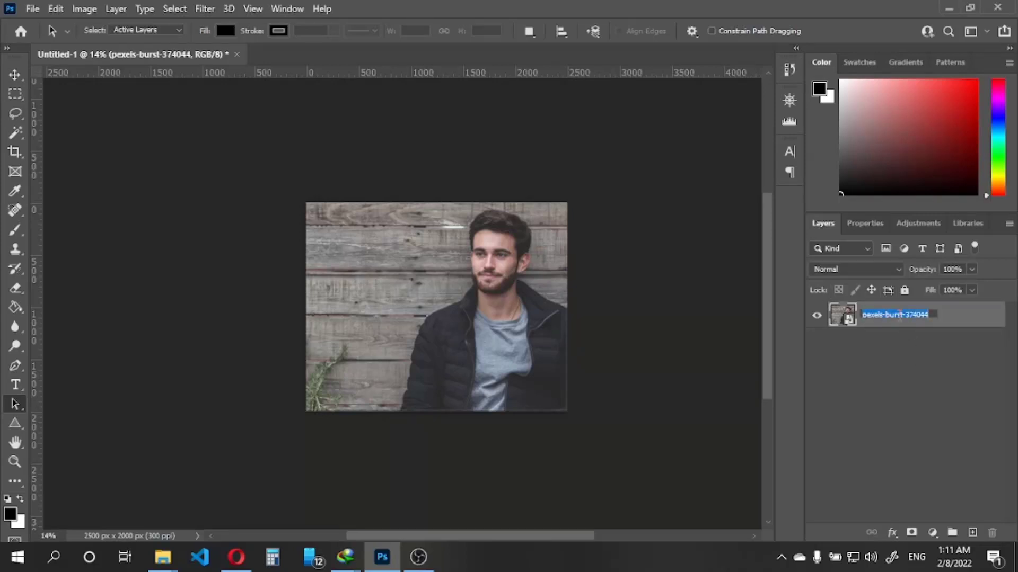
text(Photo)
key(Return)
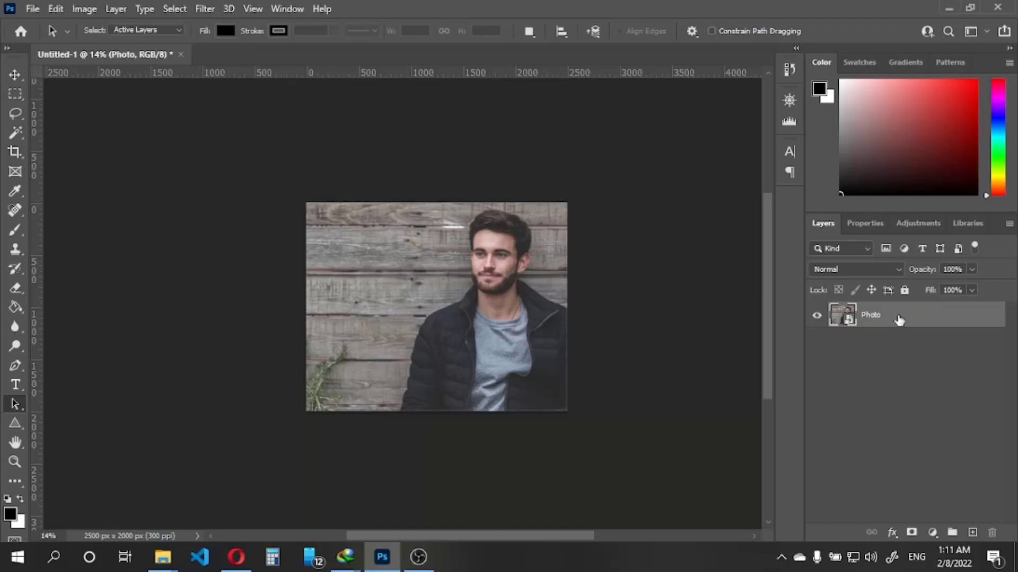
Duplicate the Photo layer under the name "Effect"
right_click(899, 320)
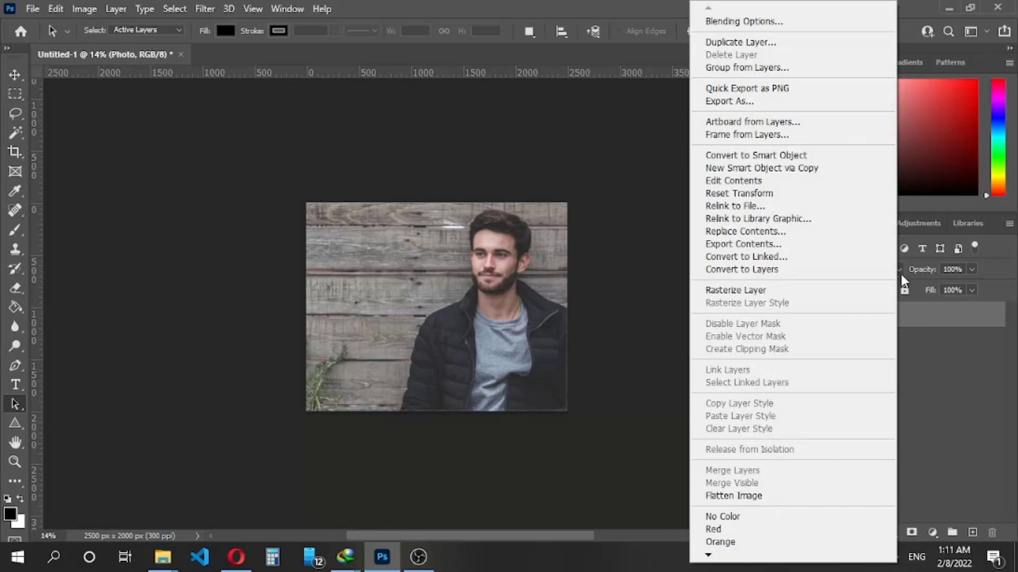
click(784, 40)
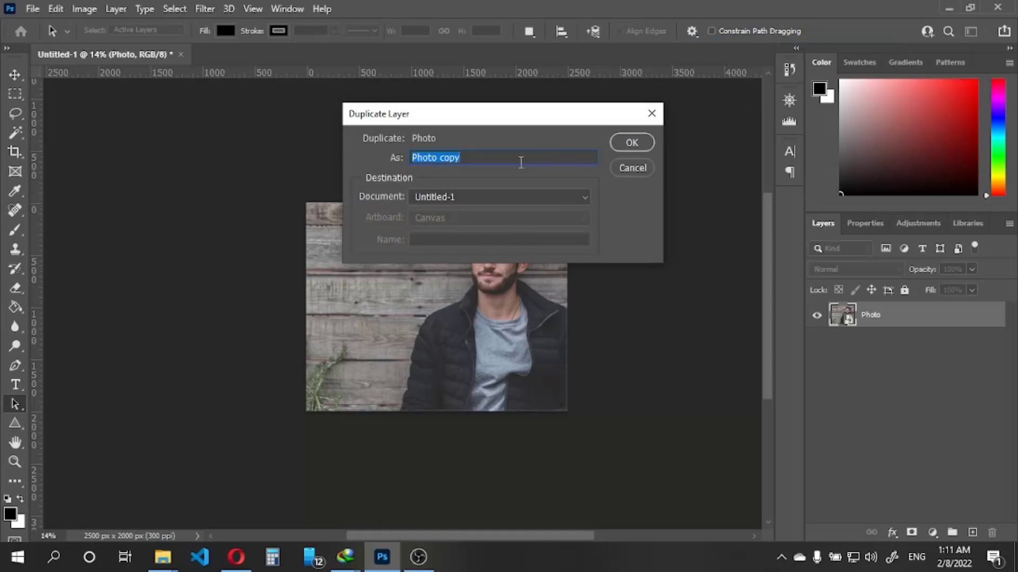
text(Effect)
key(Return)
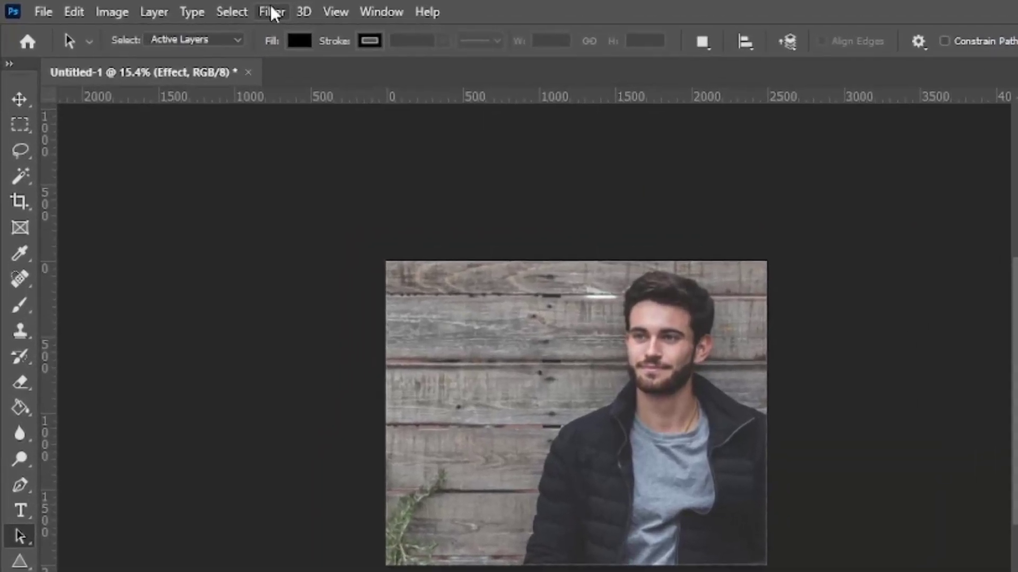
Apply Smart Sharpen to the Effect layer with Amount 150% and Reduce Noise 100%
click(217, 9)
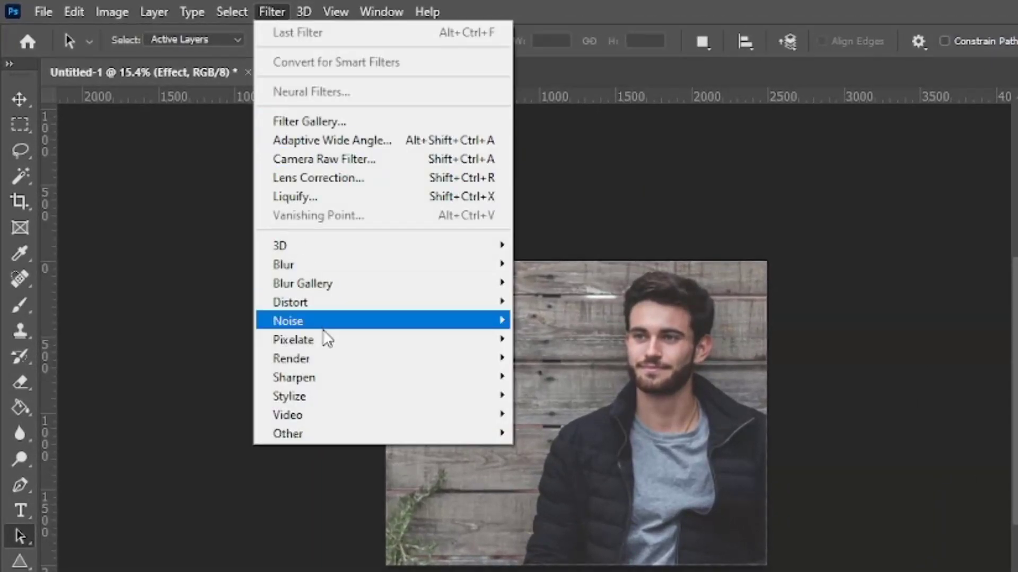
mouse_move(476, 384)
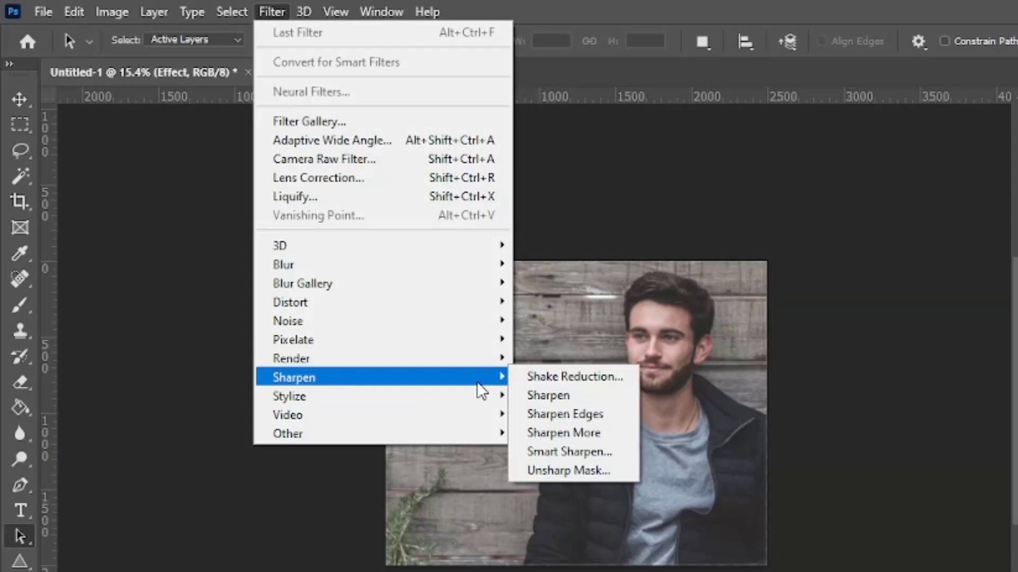
click(574, 450)
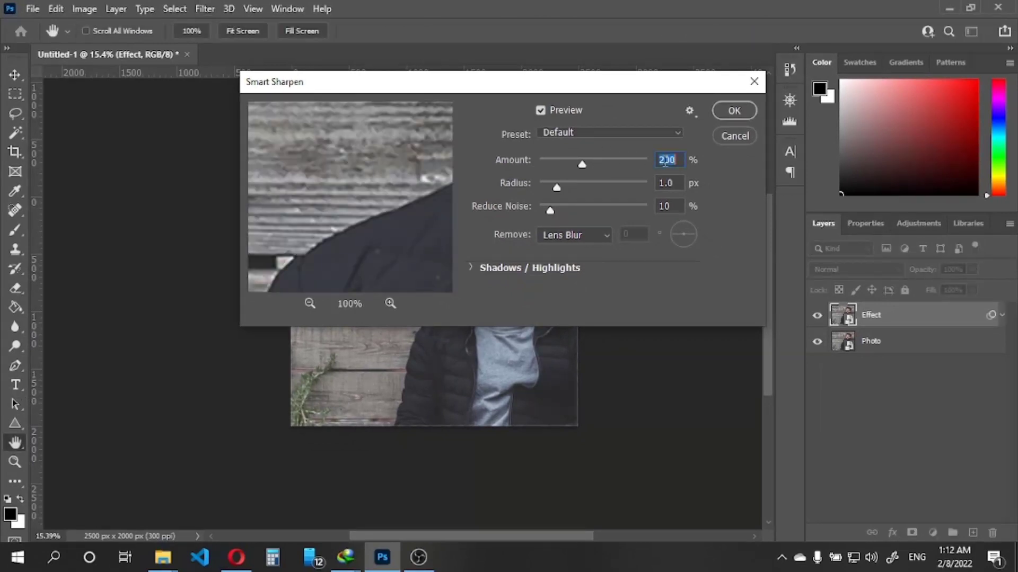
text(150)
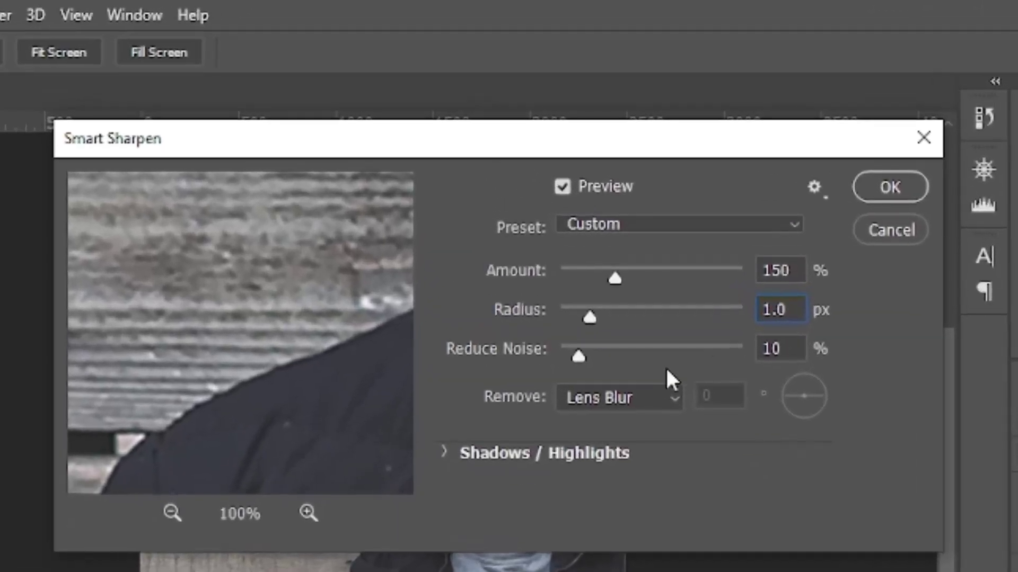
drag(549, 211, 624, 213)
drag(705, 363, 745, 356)
double_click(800, 354)
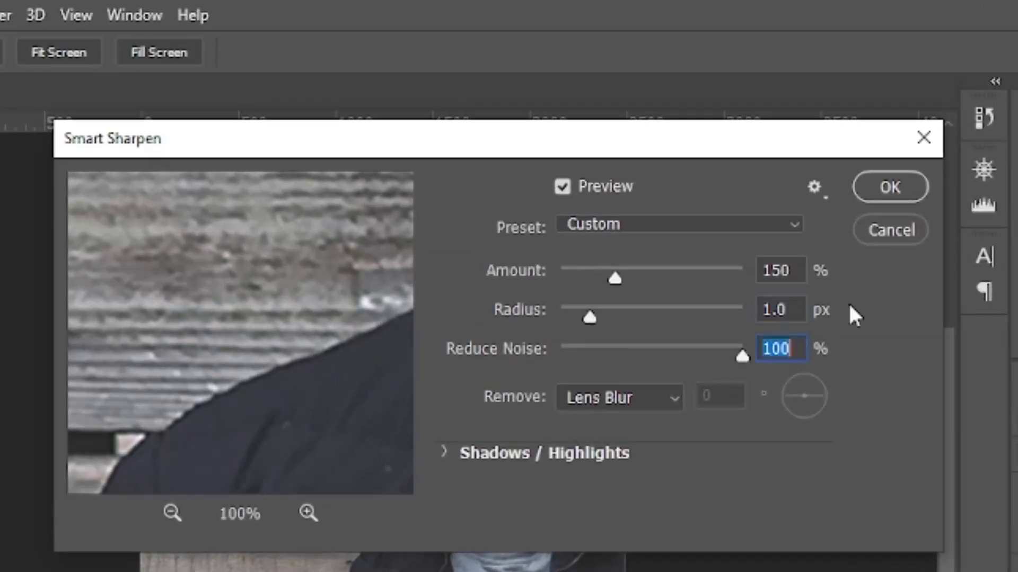
click(885, 188)
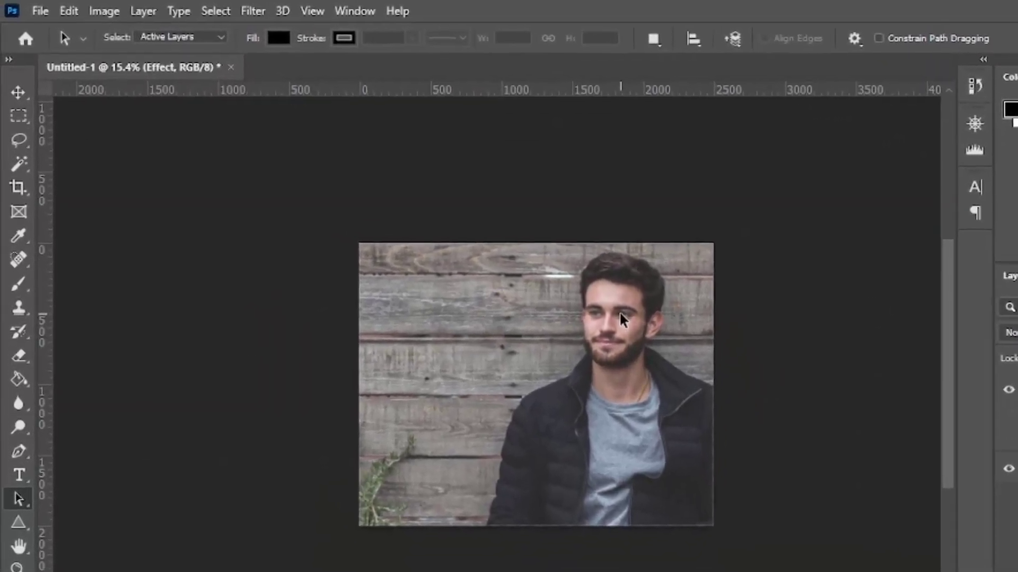
Apply the Poster Edges effect to the Effect layer with Edge Thickness 10, Edge Intensity 0 and Posterization 3
click(253, 11)
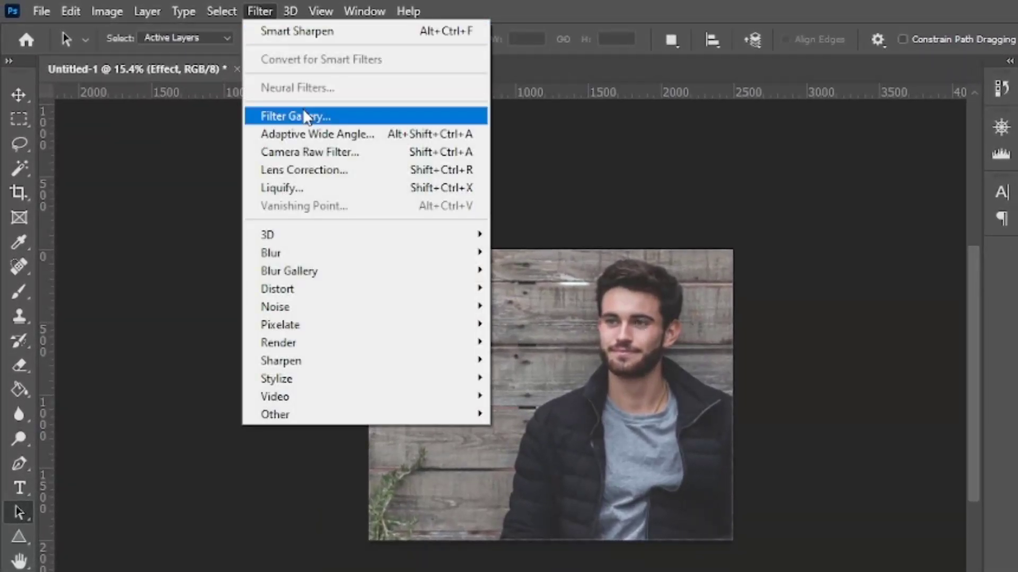
click(304, 109)
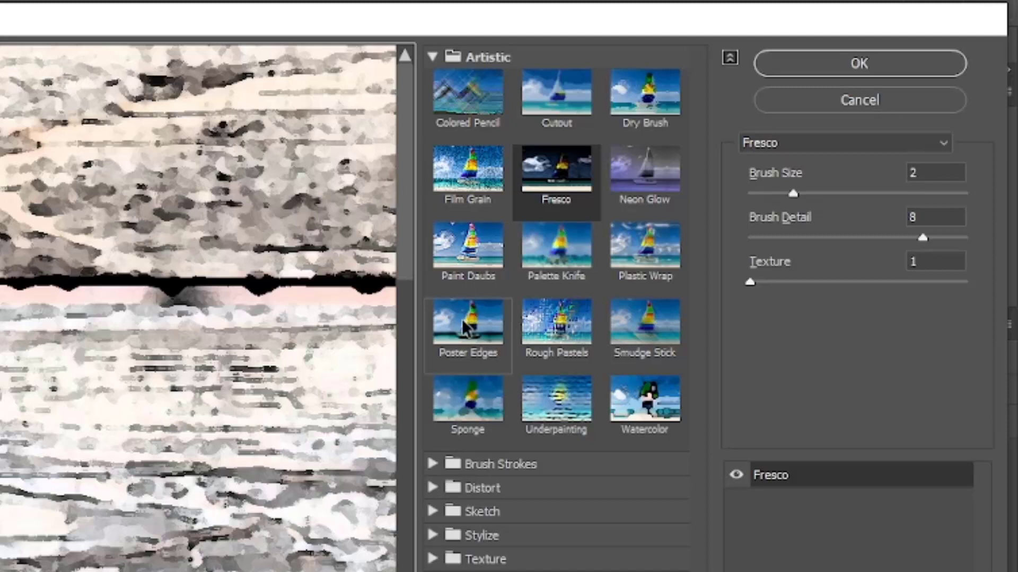
click(482, 328)
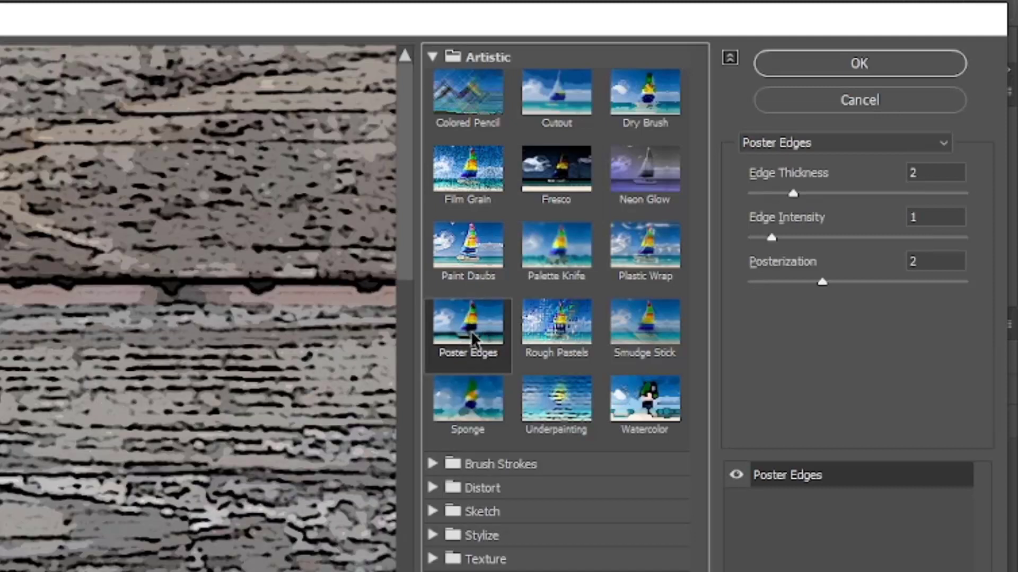
click(915, 170)
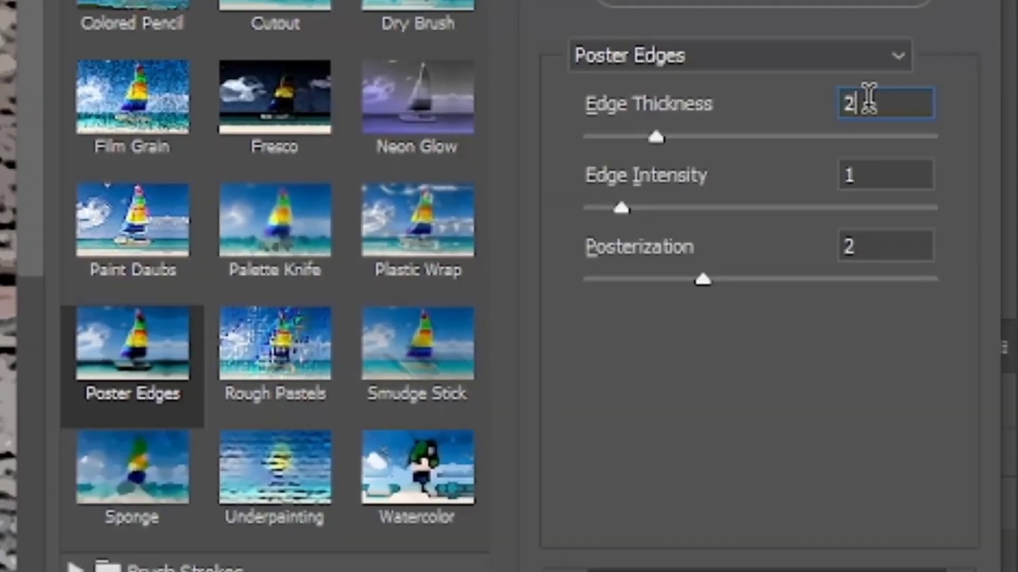
double_click(869, 99)
text(10)
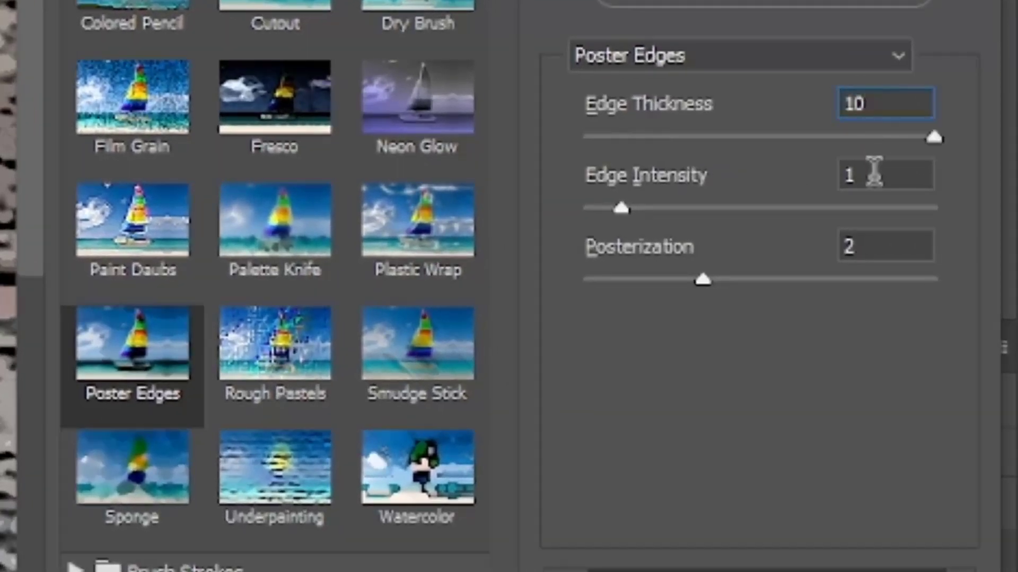
drag(616, 208, 584, 208)
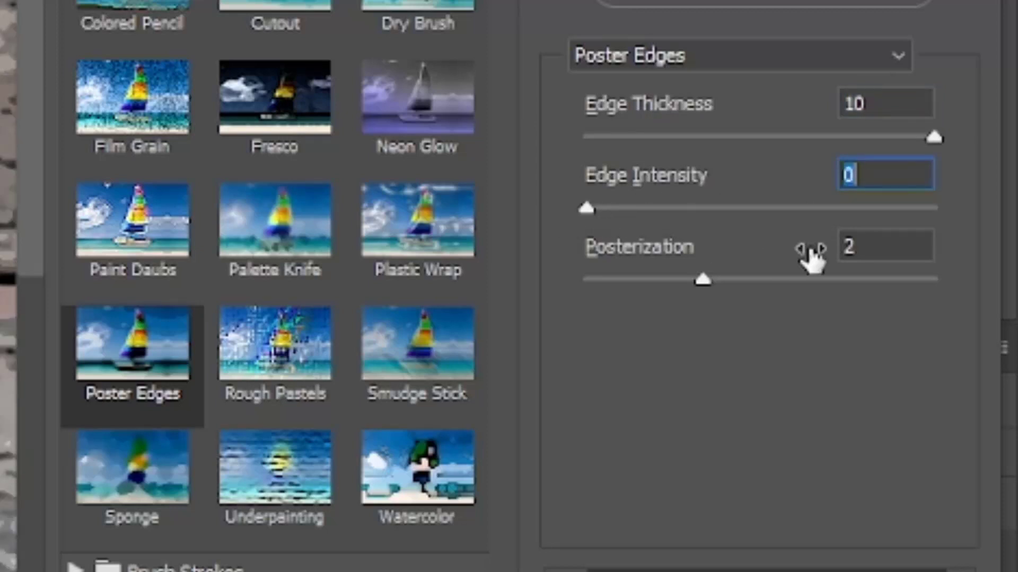
double_click(876, 248)
text(3)
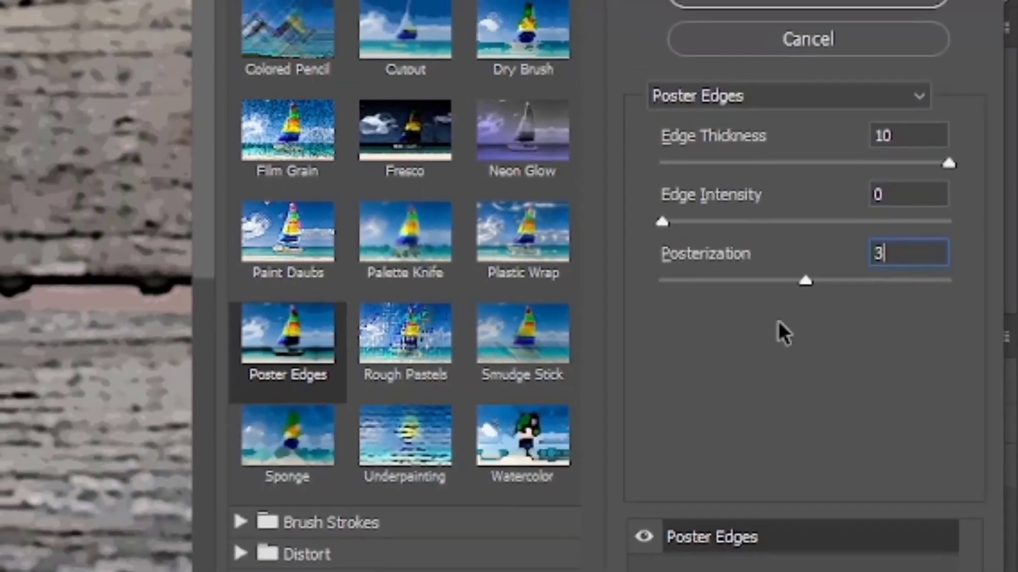
click(759, 5)
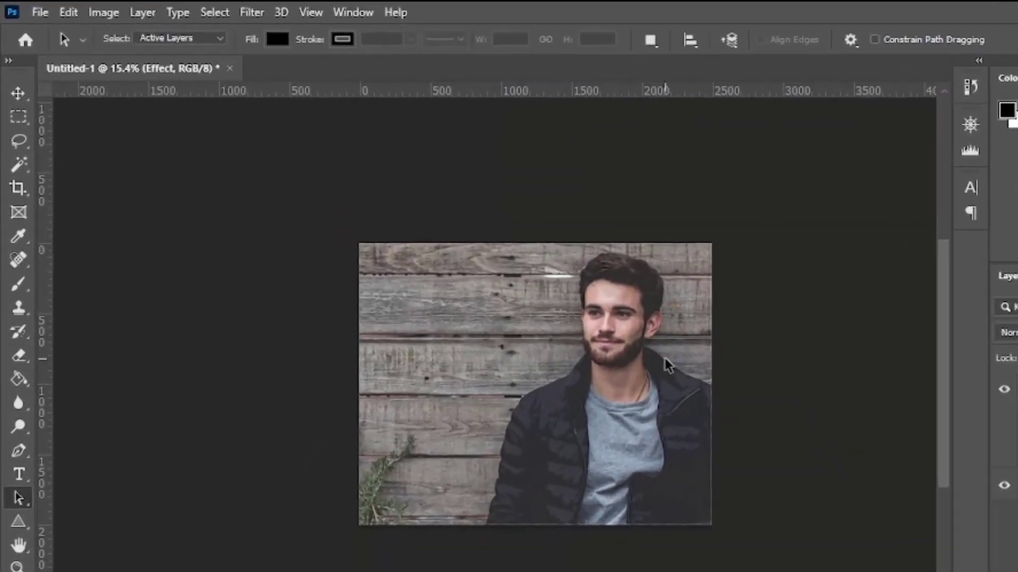
Apply Oil Paint to the Effect layer with Stylization 5, Cleanliness 3, Scale 0.1, Bristle Detail 0 and Lighting off
click(269, 14)
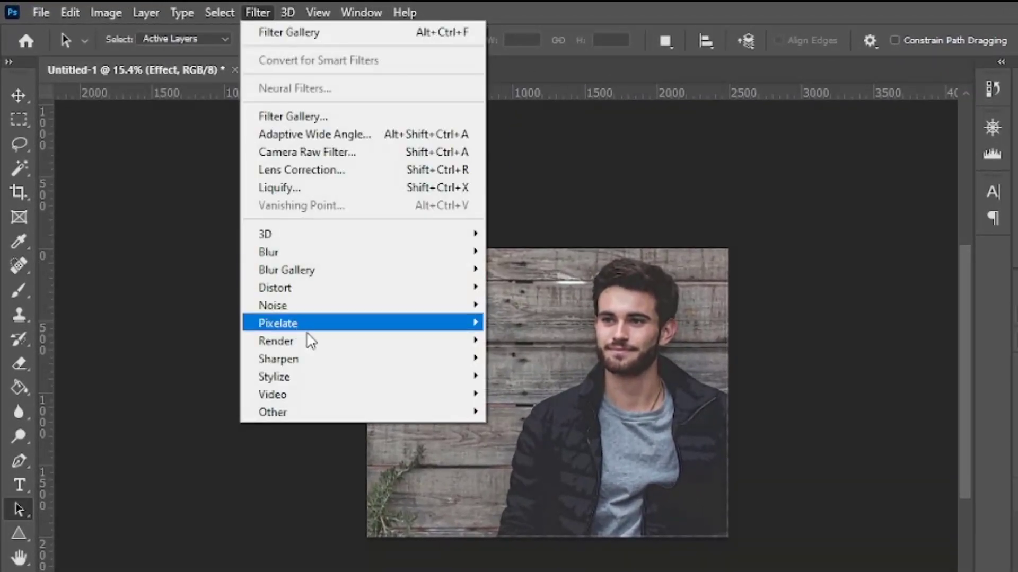
mouse_move(444, 384)
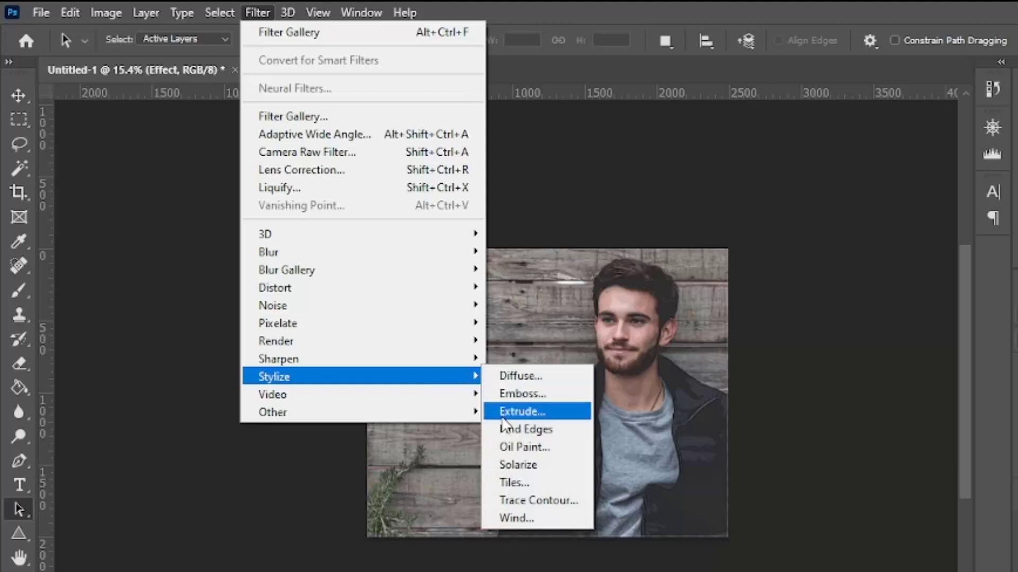
click(523, 447)
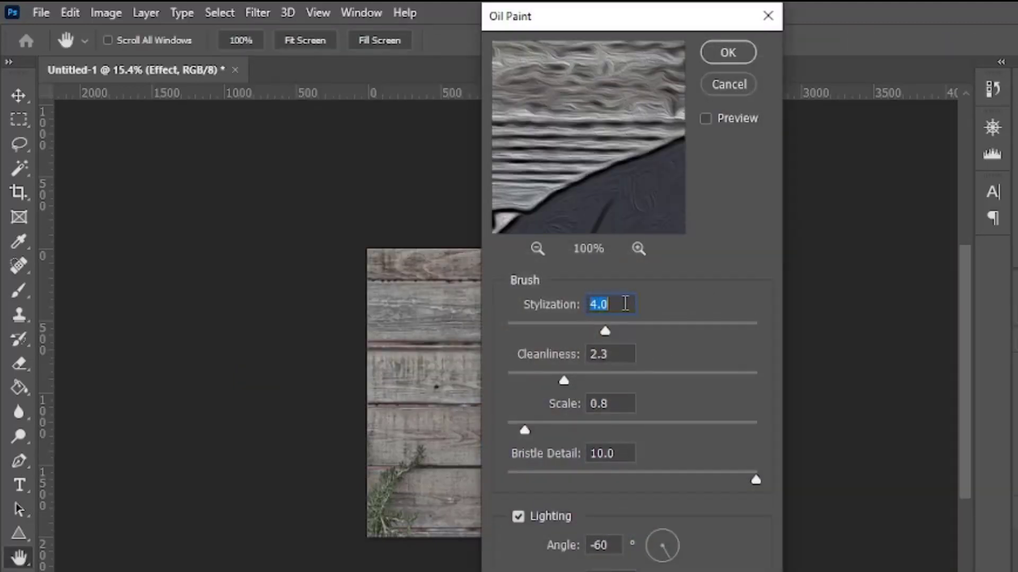
text(5)
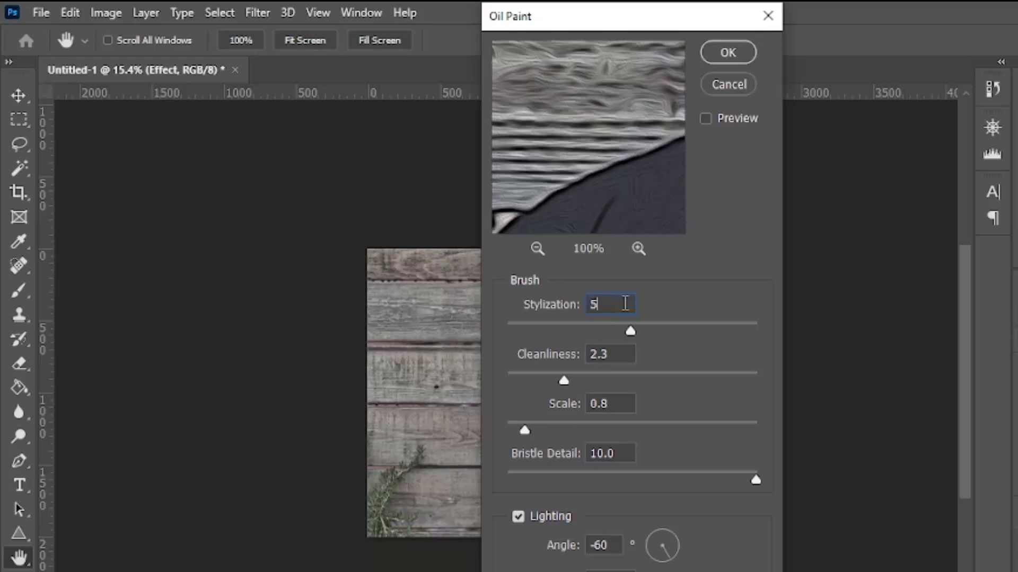
click(613, 352)
double_click(613, 352)
text(3)
double_click(616, 403)
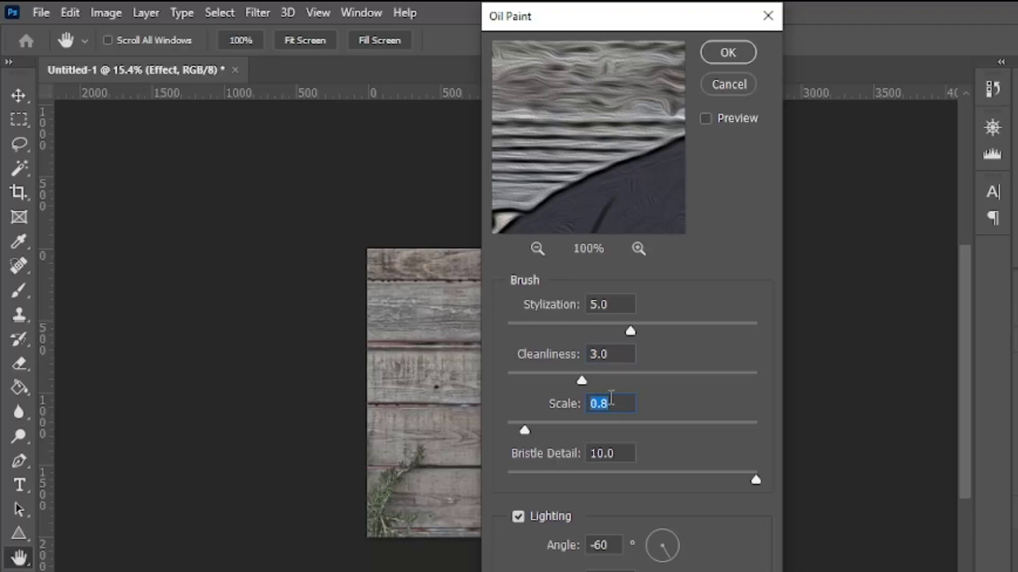
text(0.1)
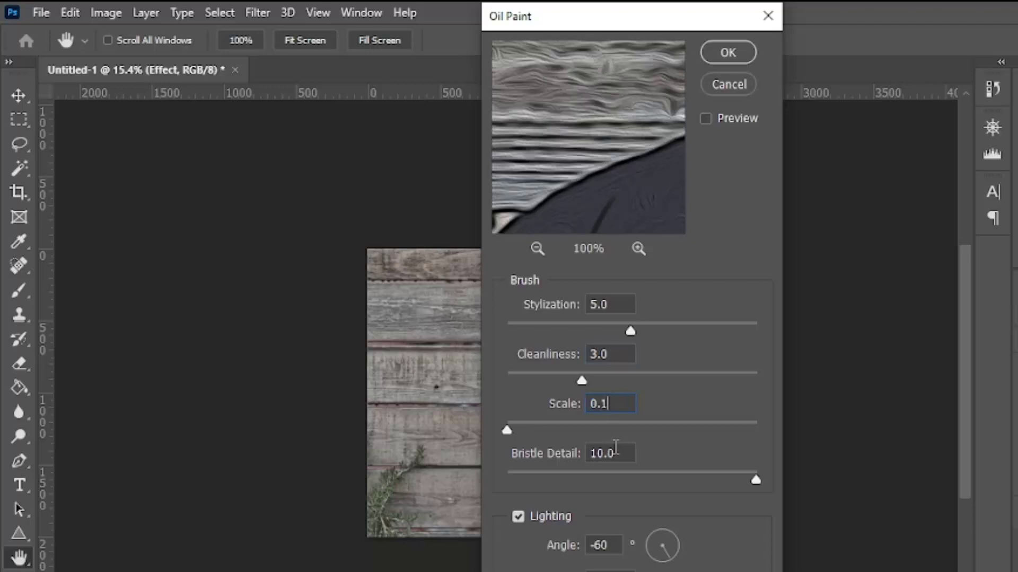
double_click(615, 453)
text(0)
click(518, 517)
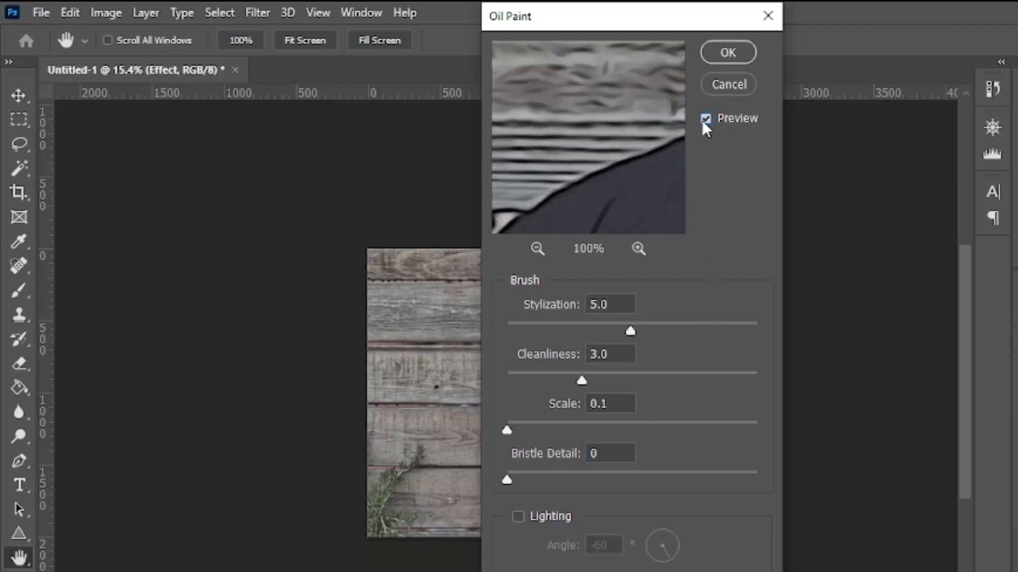
click(720, 54)
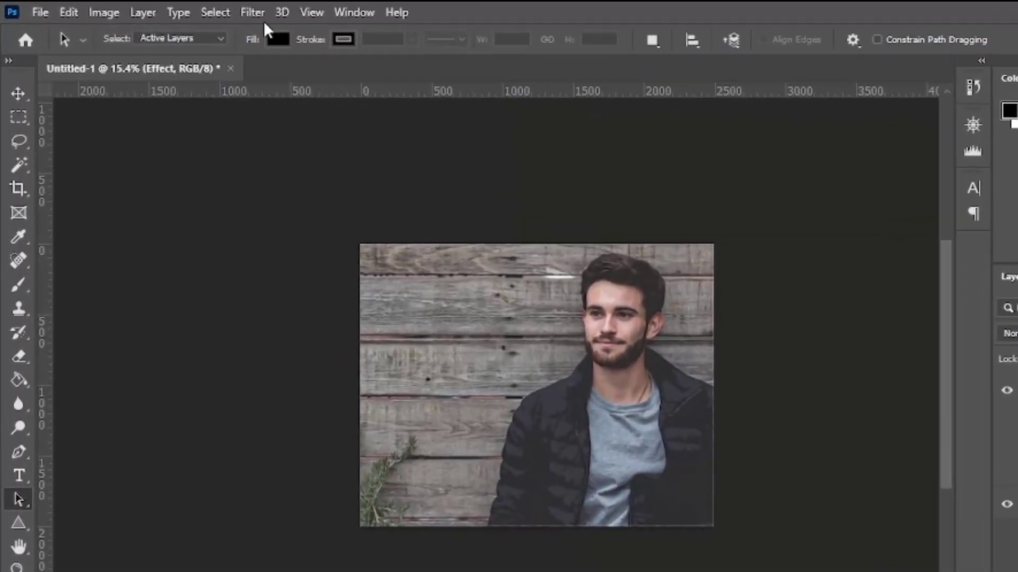
Apply Surface Blur to the Effect layer with Radius 20 pixels and Threshold 10 levels
click(255, 12)
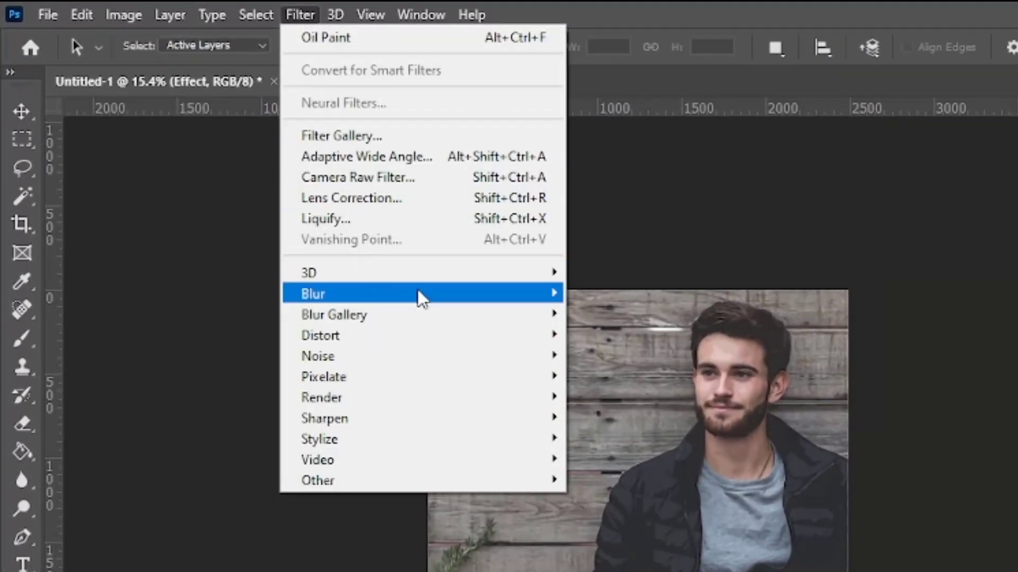
mouse_move(448, 253)
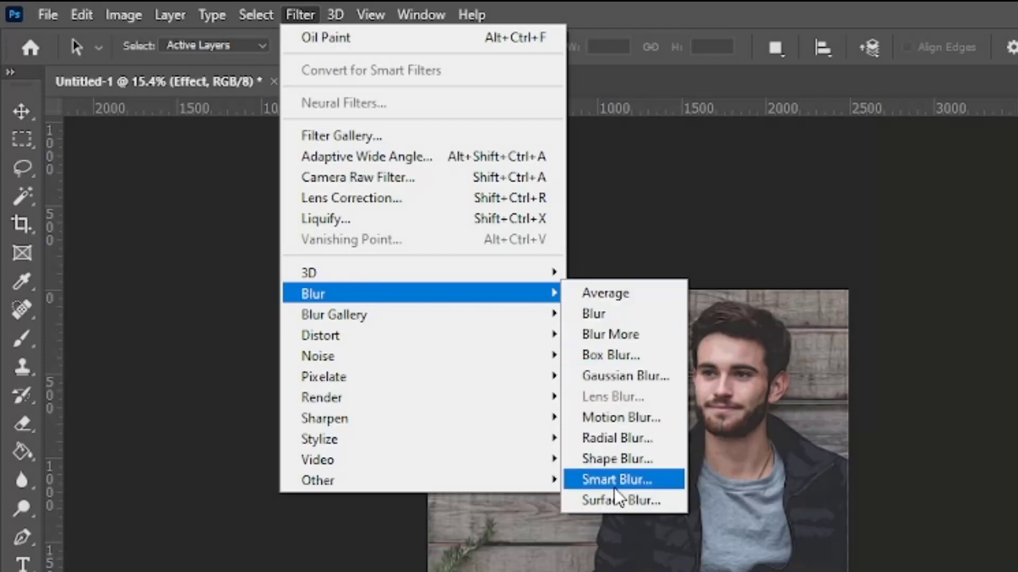
click(643, 501)
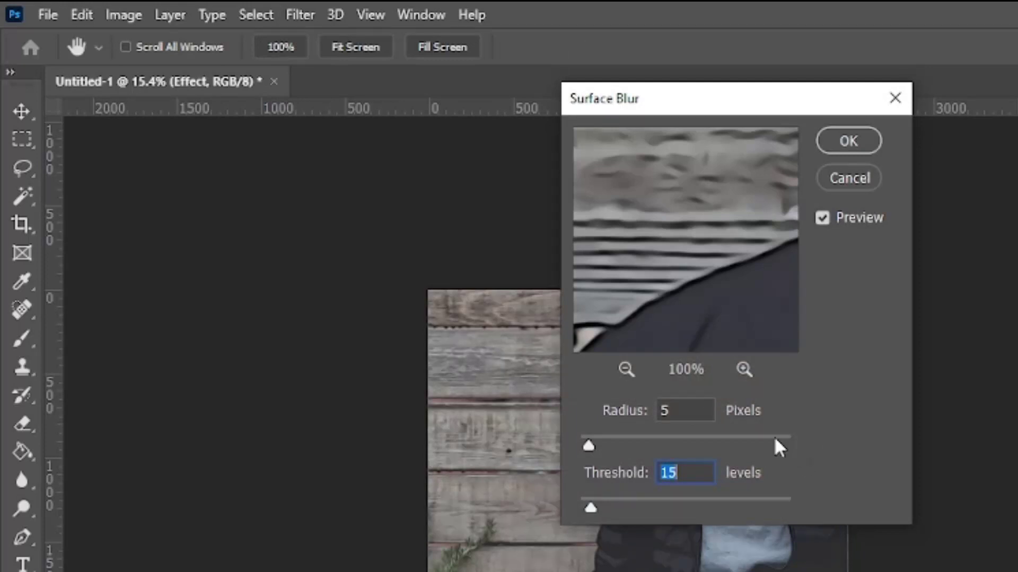
click(703, 409)
text(20)
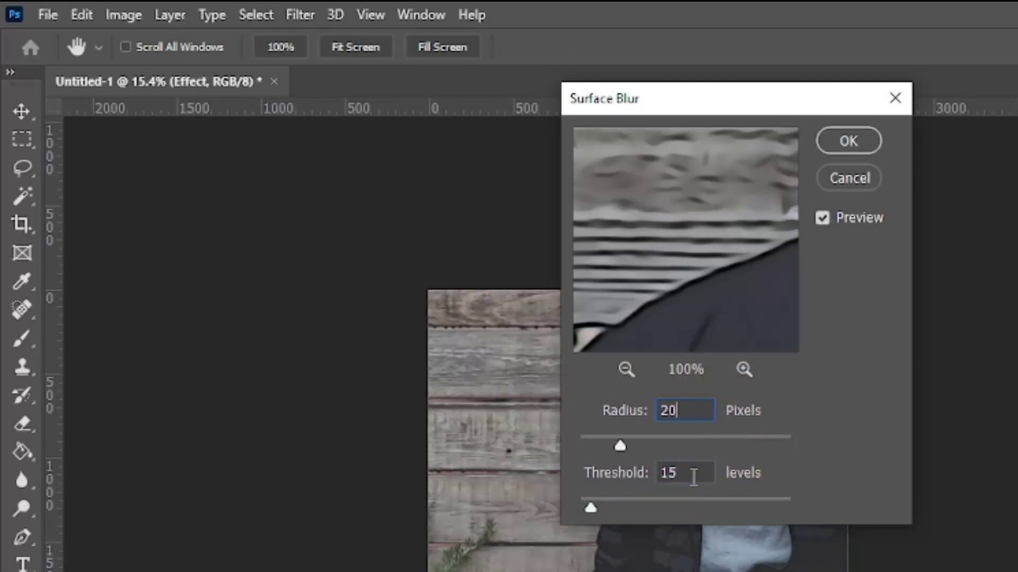
click(693, 473)
text(10)
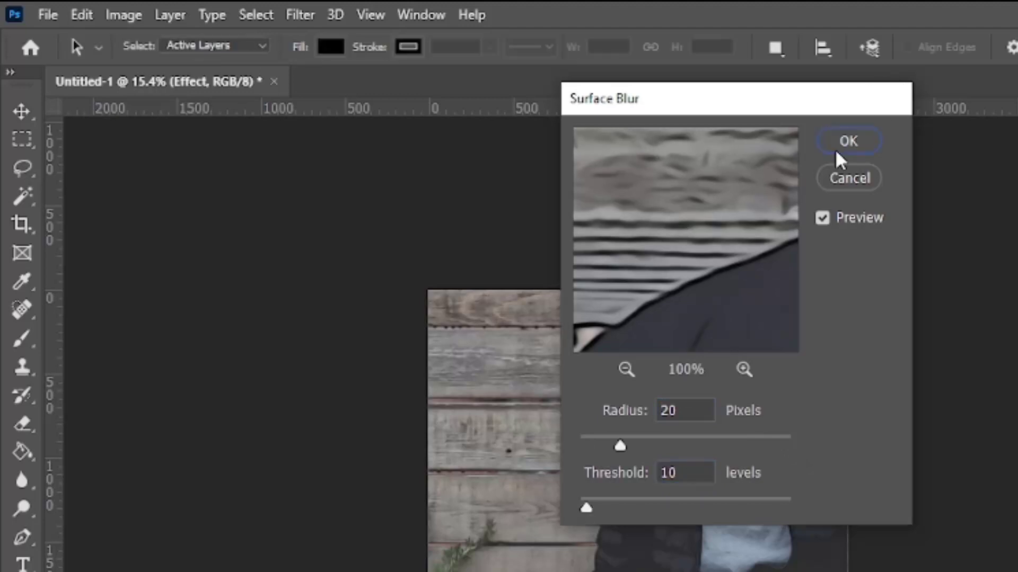
click(843, 146)
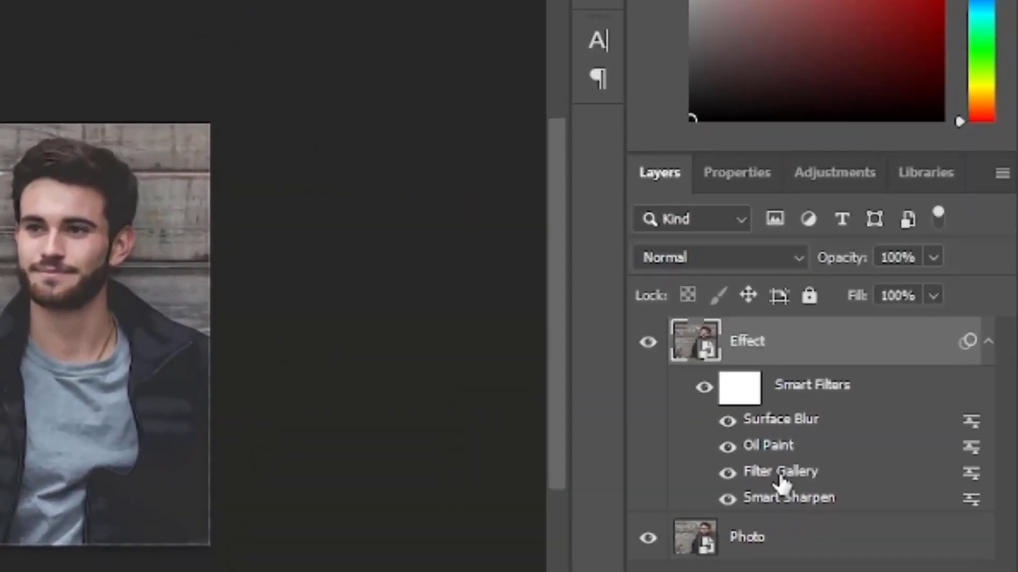
Place a copy of the Filter Gallery effect above Surface Blur in the smart filters and review the Oil Paint settings
drag(768, 483, 774, 398)
drag(765, 405, 768, 415)
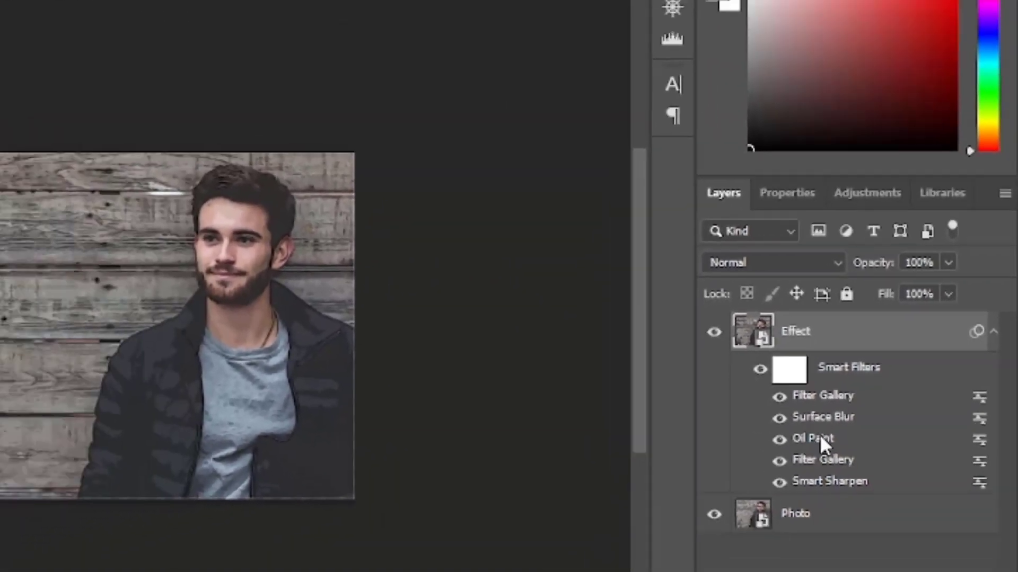
double_click(819, 437)
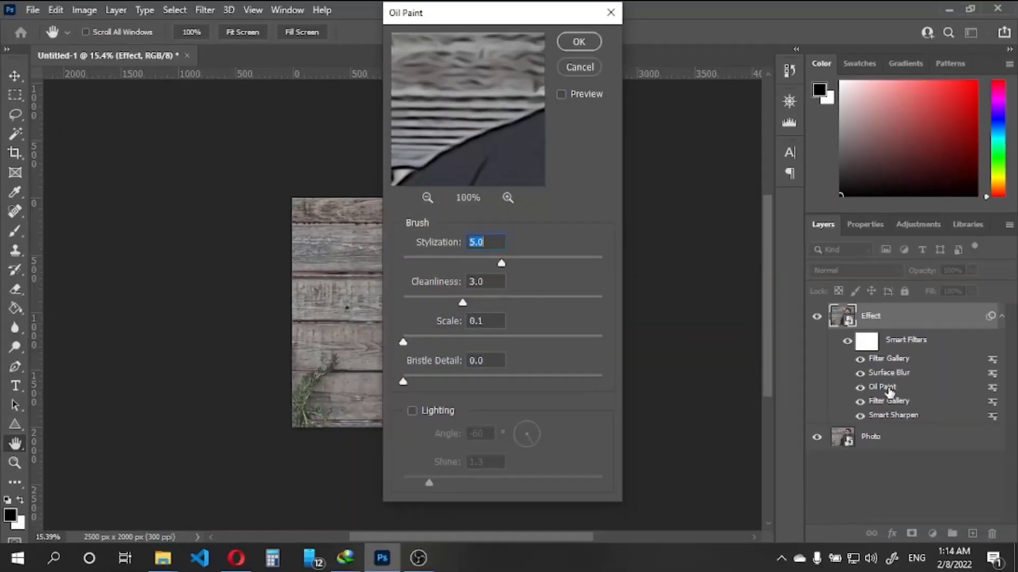
click(580, 41)
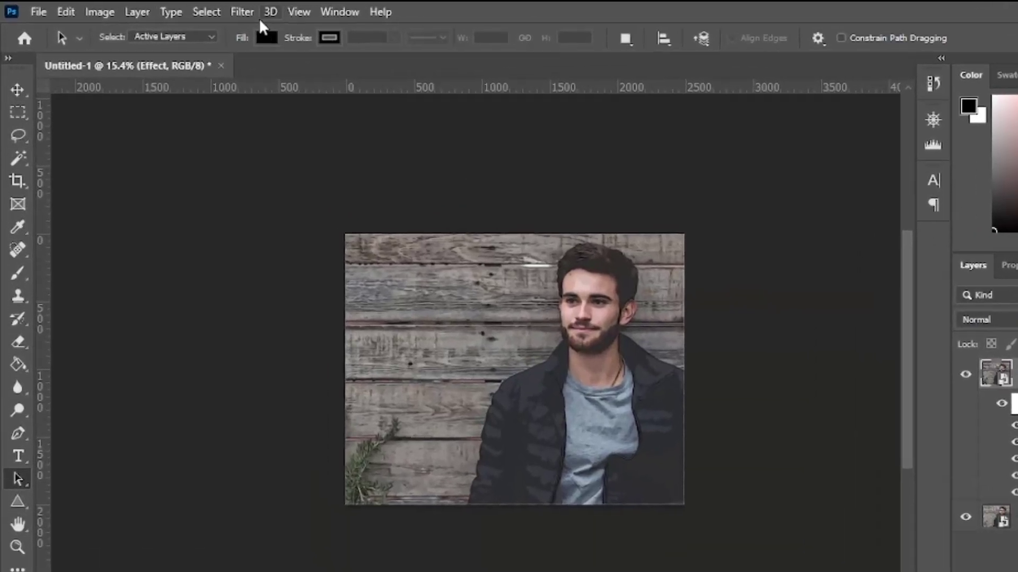
Apply Unsharp Mask to the Effect layer with Amount 200%, Radius 5 pixels and Threshold 5 levels
click(204, 11)
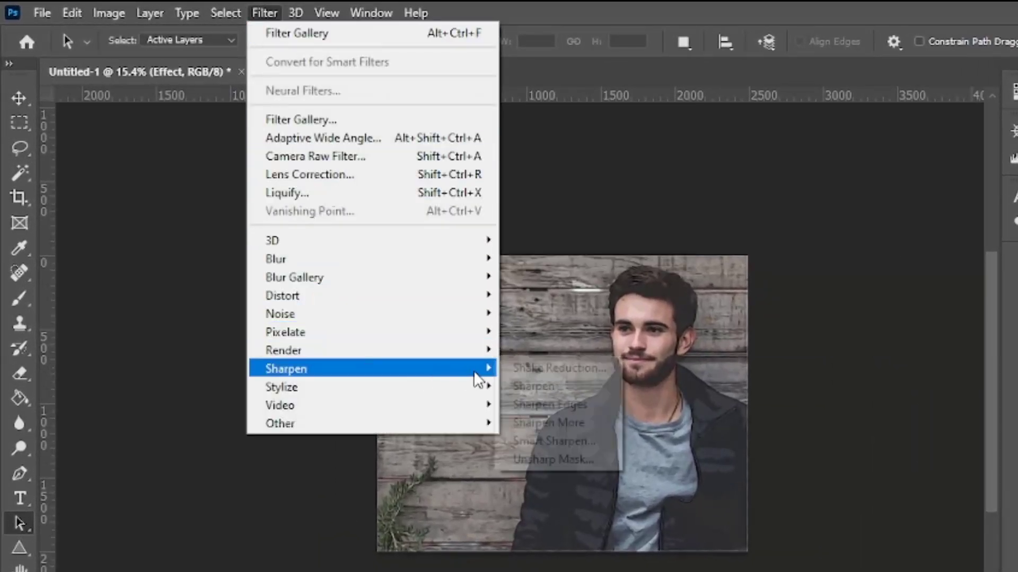
mouse_move(479, 375)
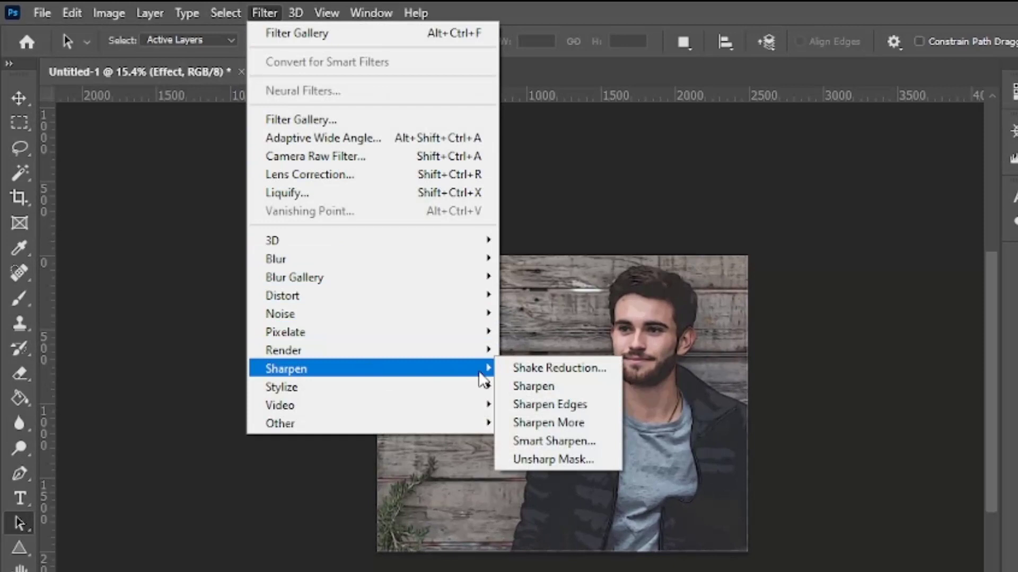
click(548, 457)
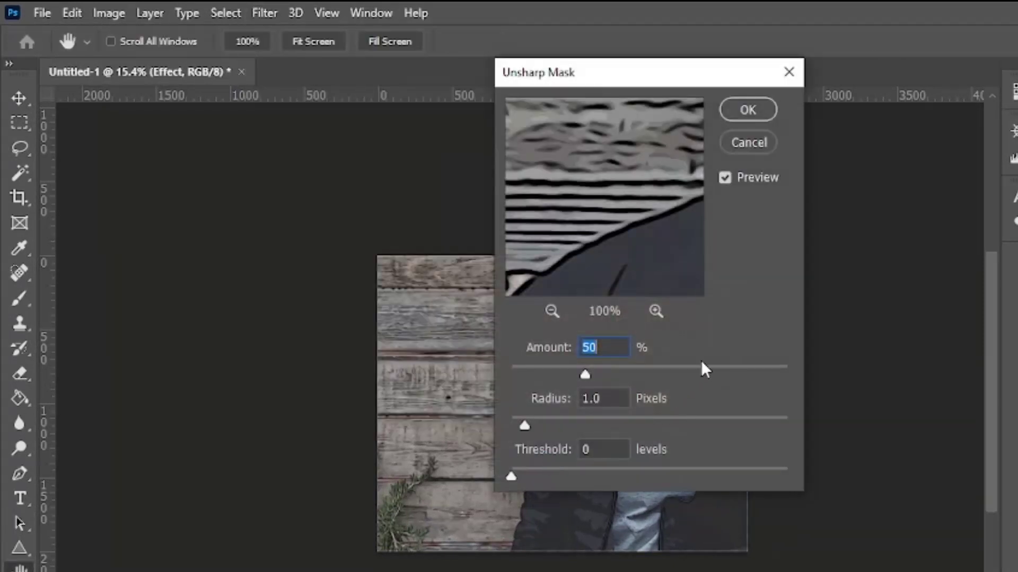
text(200)
click(610, 399)
double_click(611, 398)
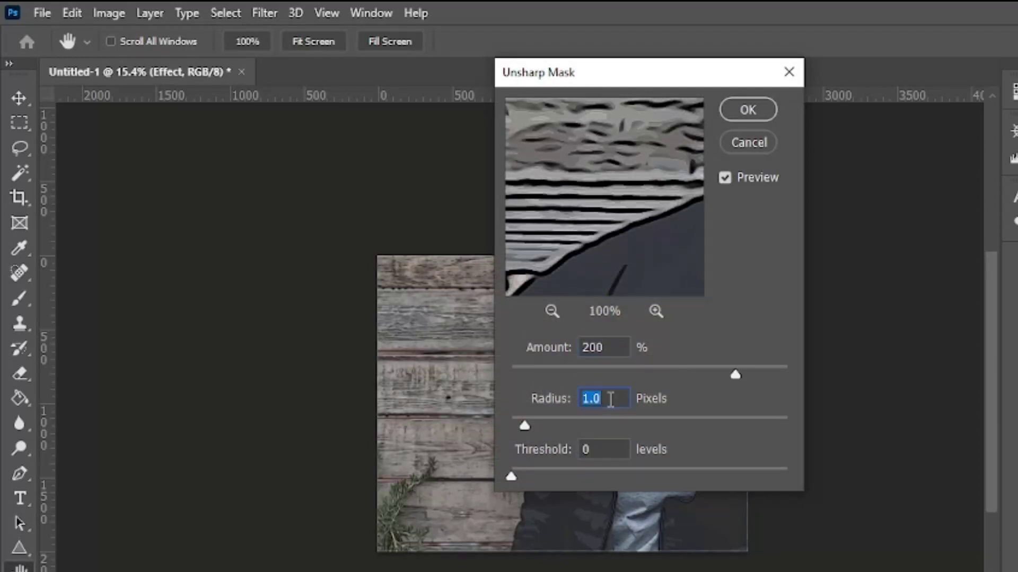
text(5)
double_click(603, 449)
text(5)
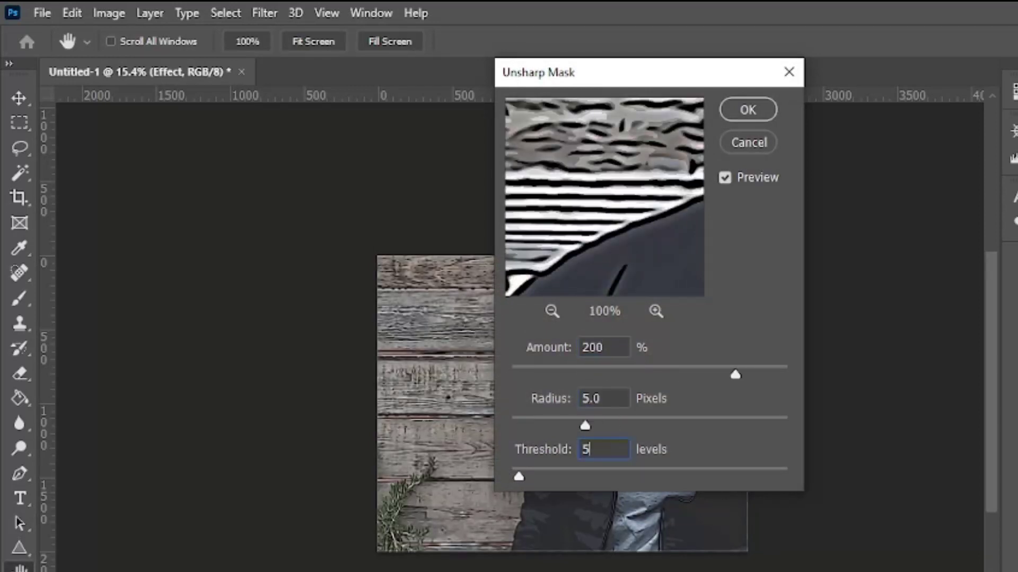
click(735, 115)
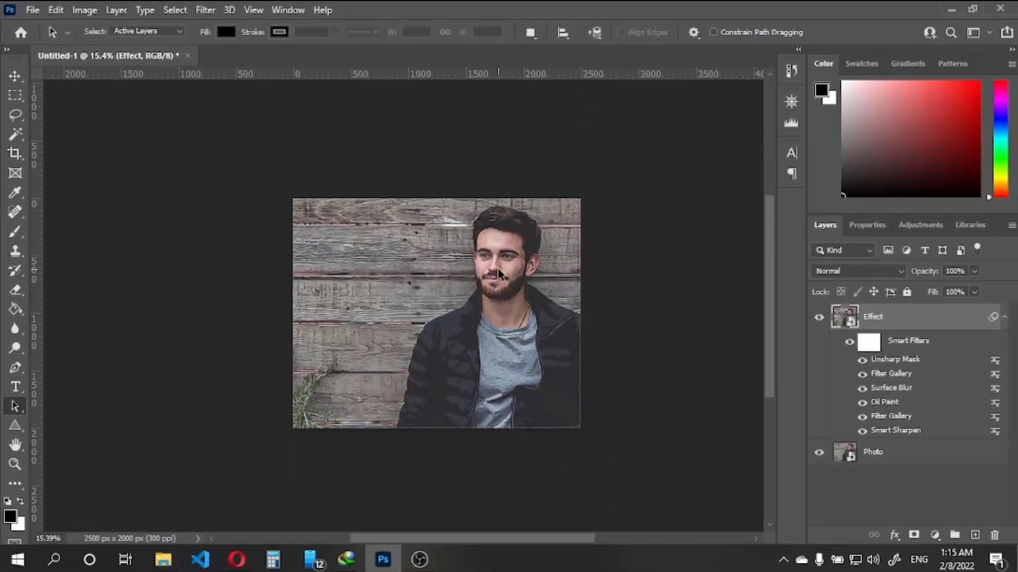
scroll(438, 271, up, 2)
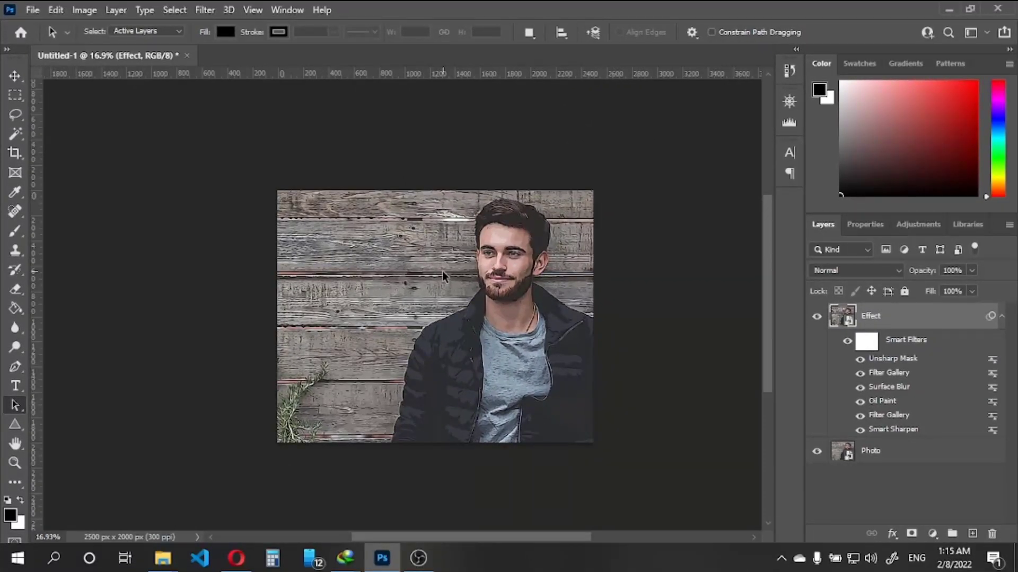
scroll(495, 271, down, 1)
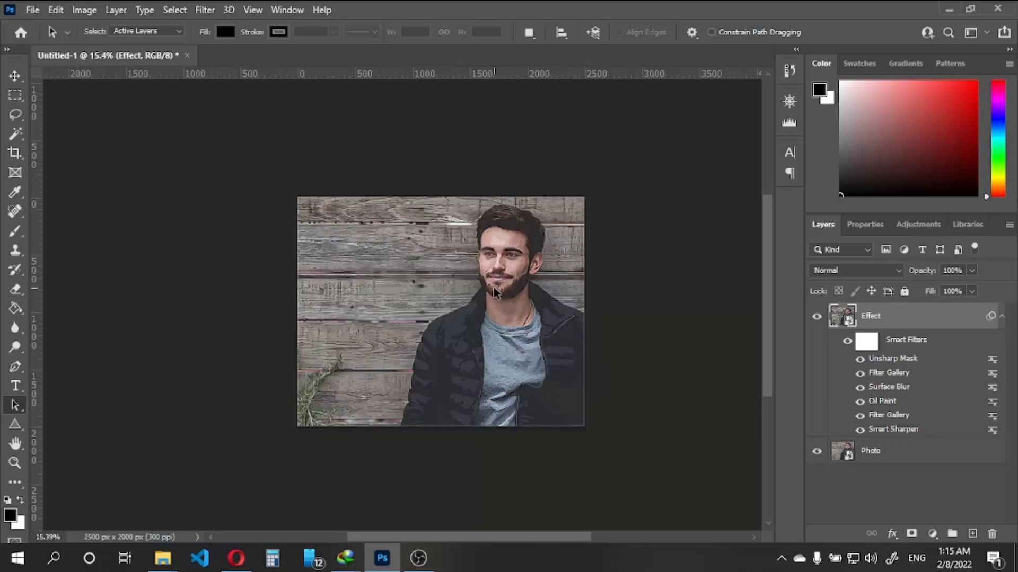
scroll(495, 291, up, 1)
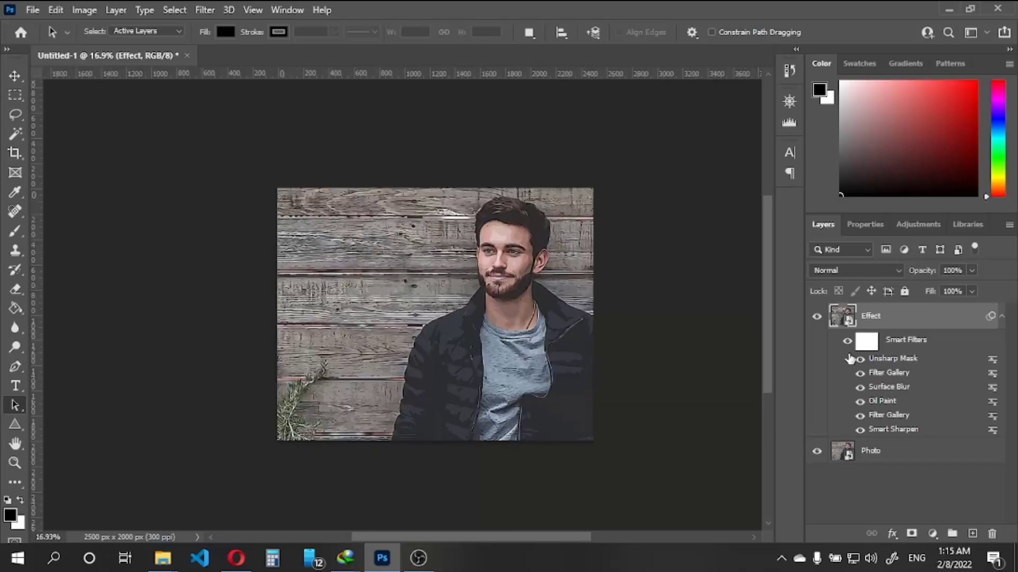
Duplicate the Photo layer as Photo copy and move the copy above the Effect layer
click(1002, 319)
click(893, 346)
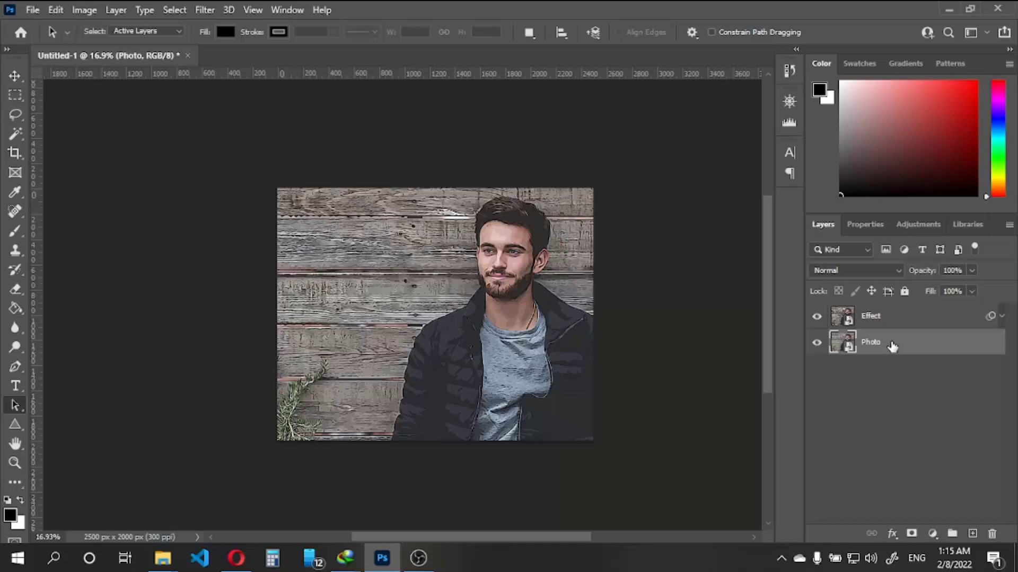
right_click(892, 346)
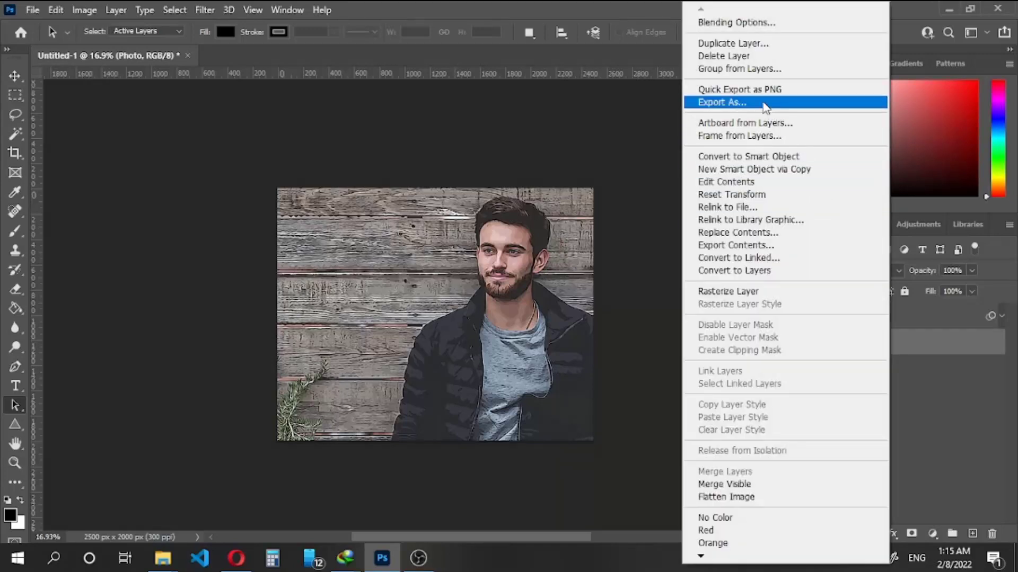
click(742, 47)
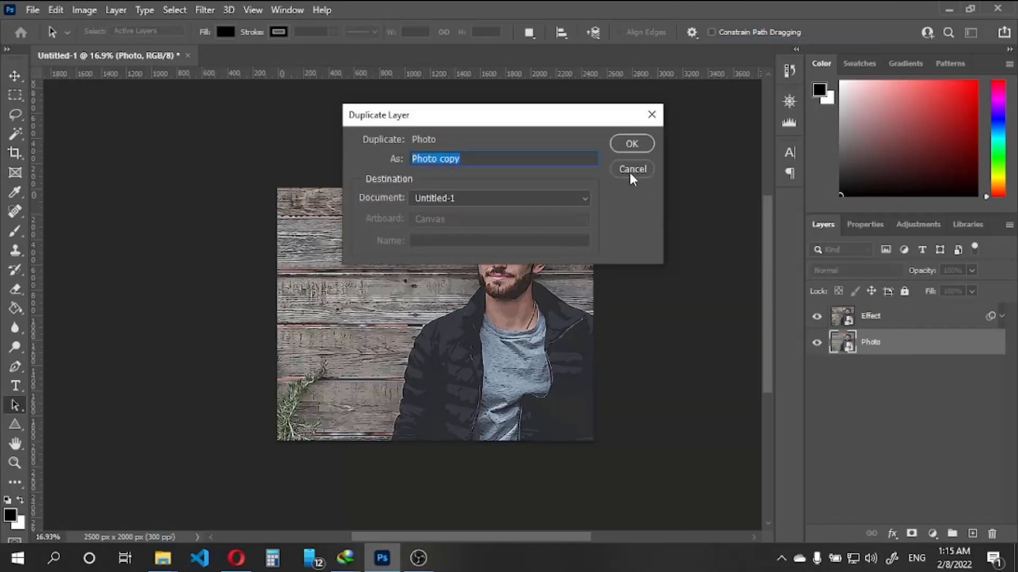
click(627, 148)
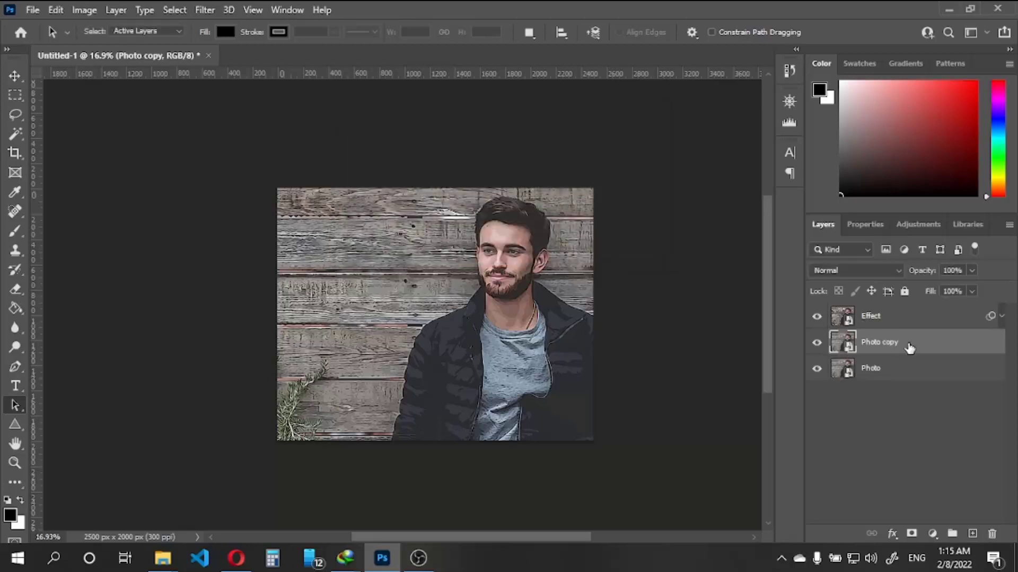
drag(909, 348, 904, 308)
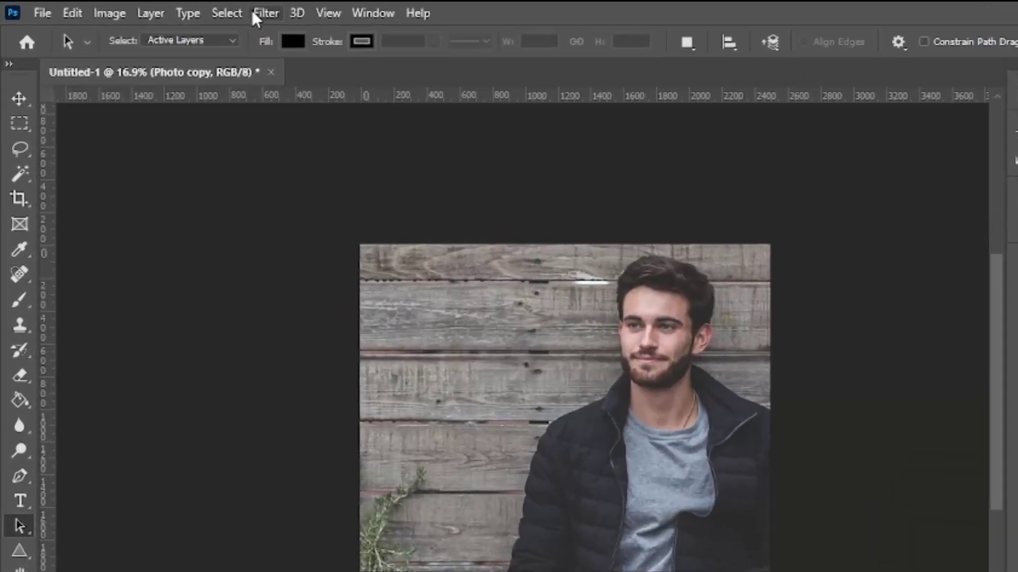
Apply the Filter Gallery's Halftone Pattern to the Photo copy layer with Size 5, Contrast 20 and pattern type Dot
click(204, 11)
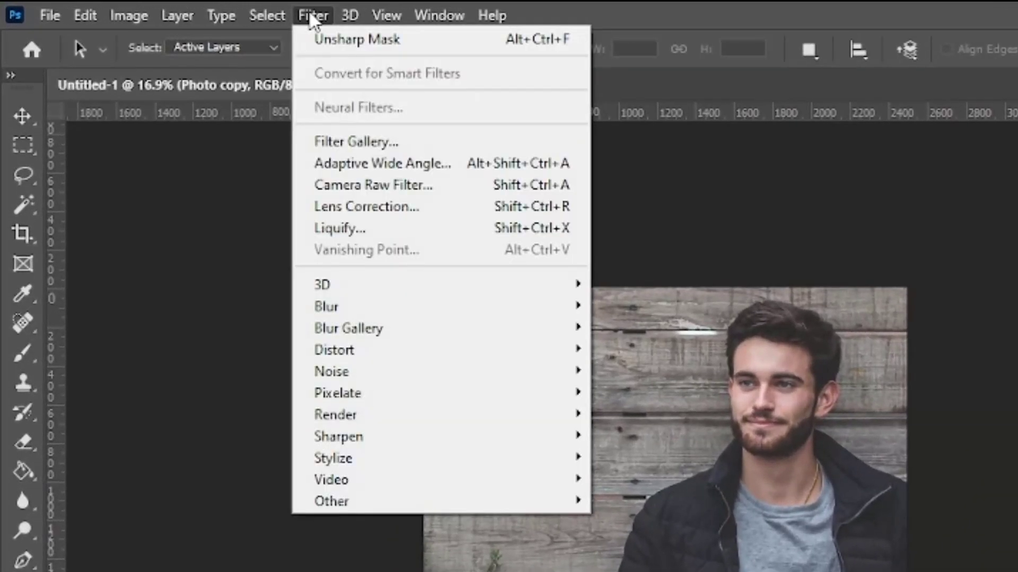
click(353, 142)
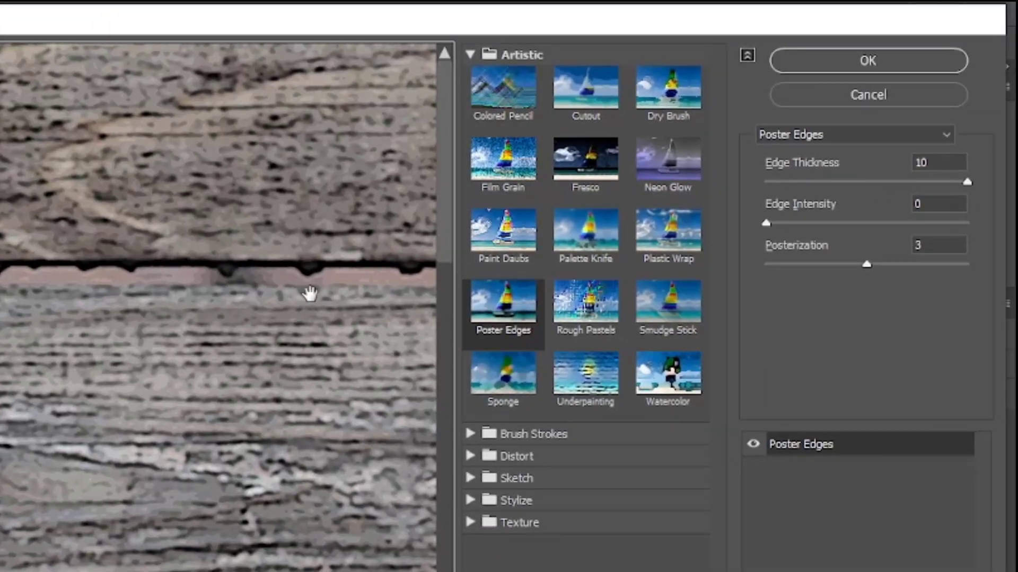
click(472, 479)
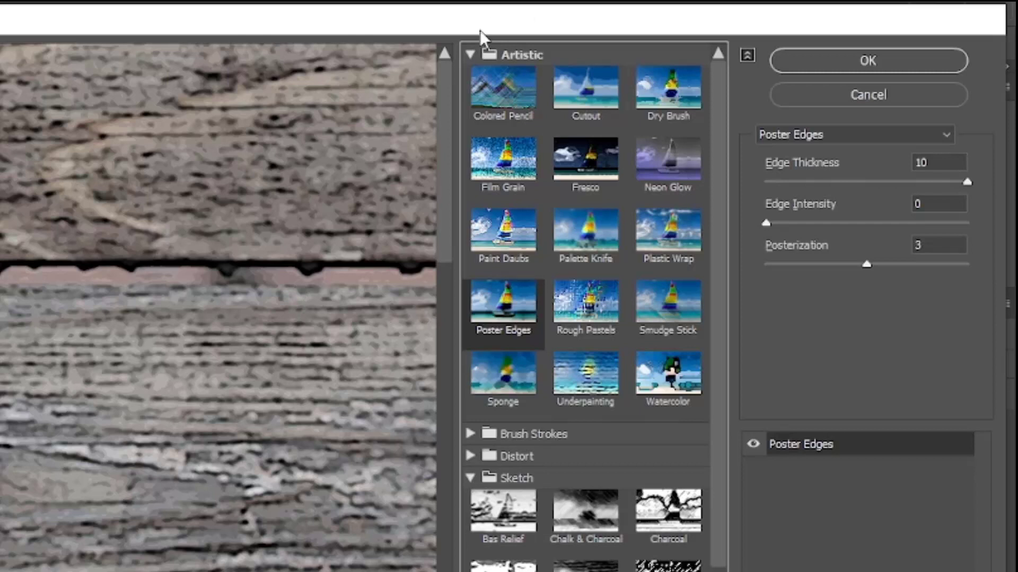
click(469, 55)
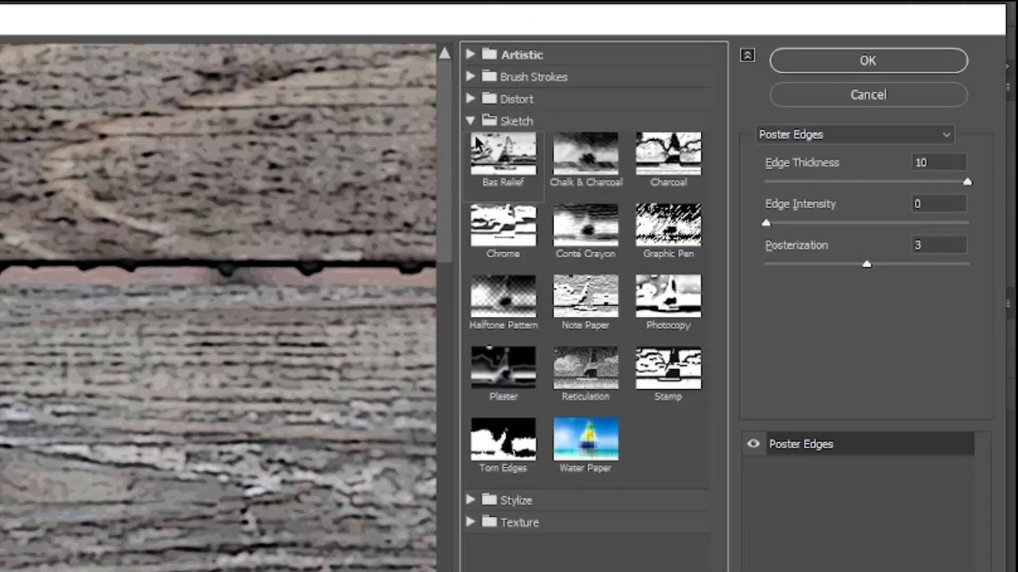
click(503, 297)
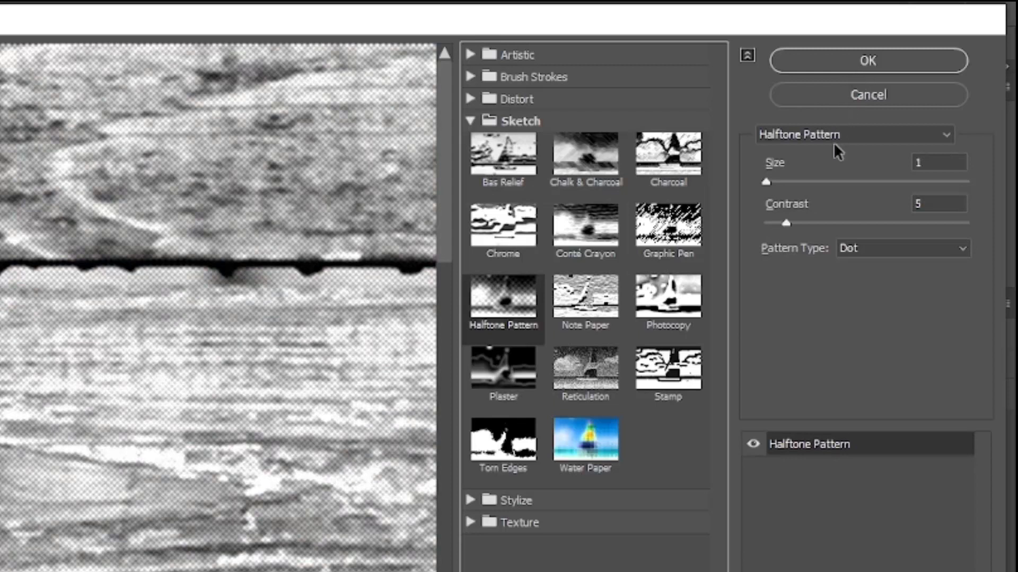
double_click(930, 160)
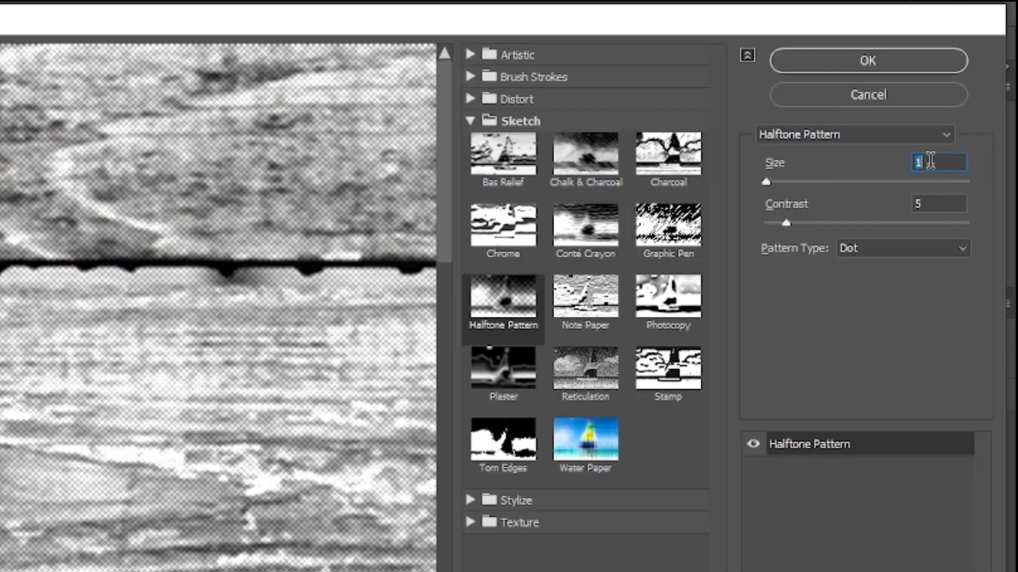
text(5)
double_click(933, 204)
text(20)
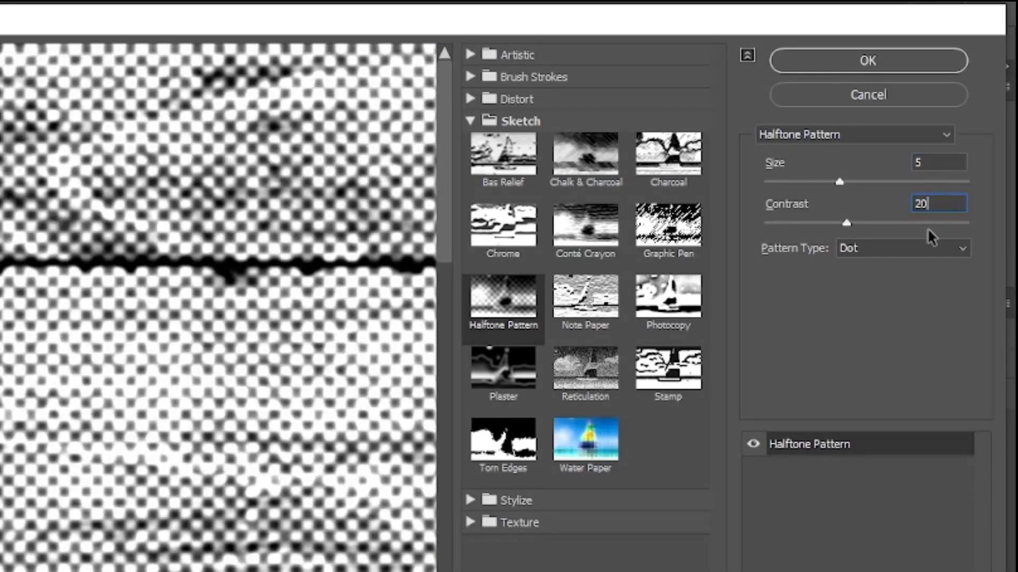
click(898, 248)
click(882, 282)
click(867, 61)
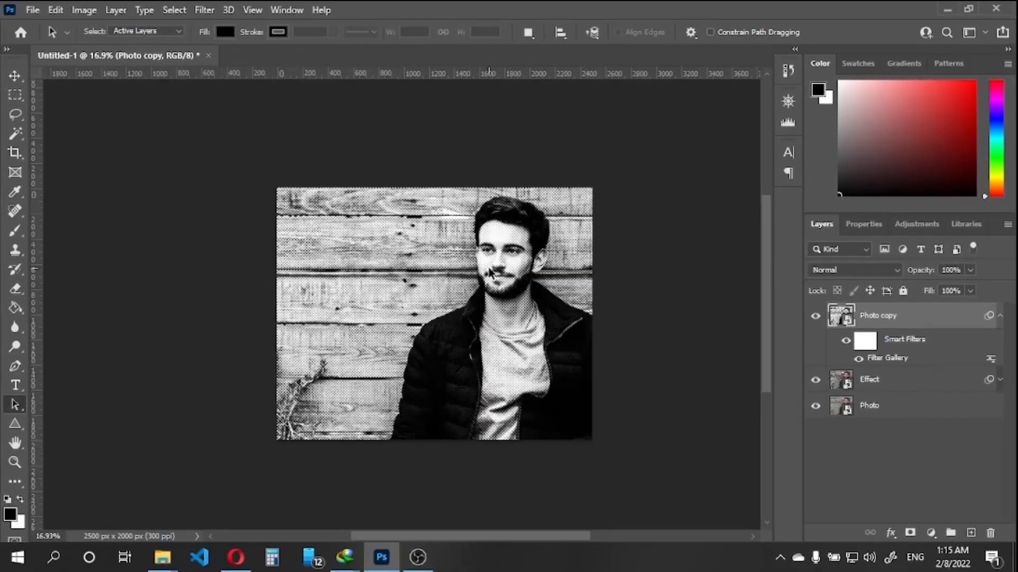
Set the Photo copy layer's blend mode to Soft Light and its opacity to 35%
scroll(530, 268, down, 1)
scroll(530, 268, up, 2)
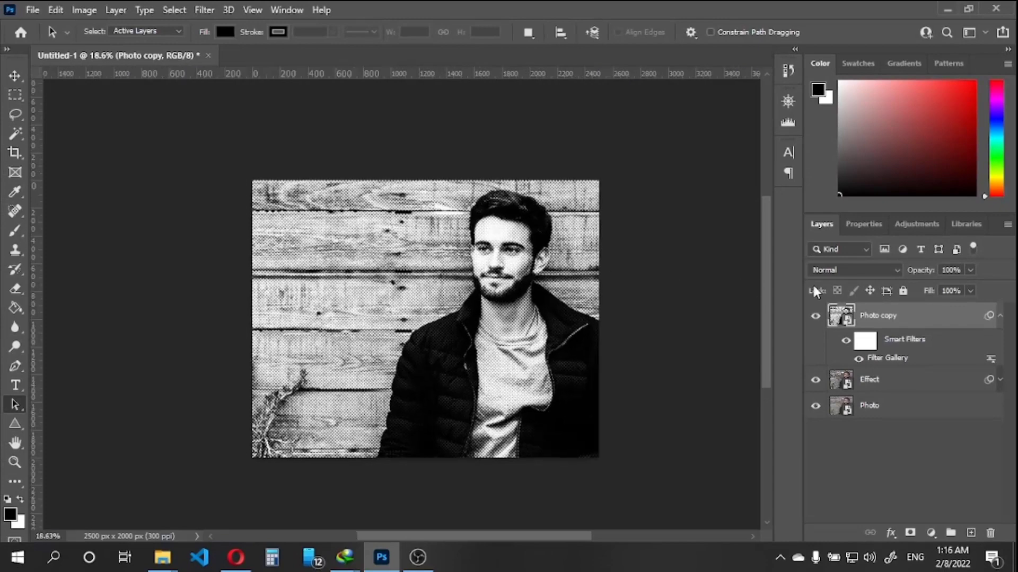
click(838, 271)
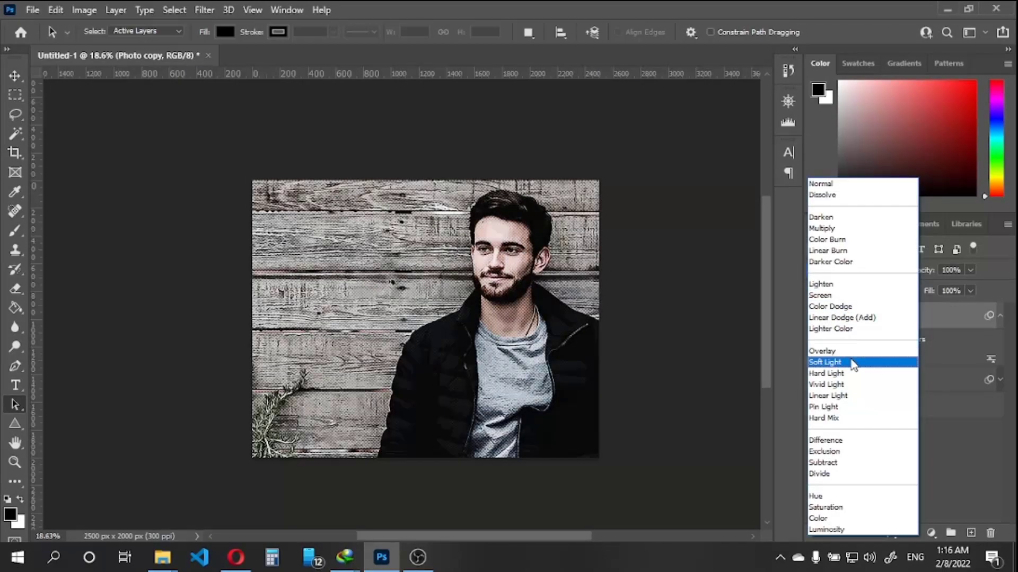
click(852, 362)
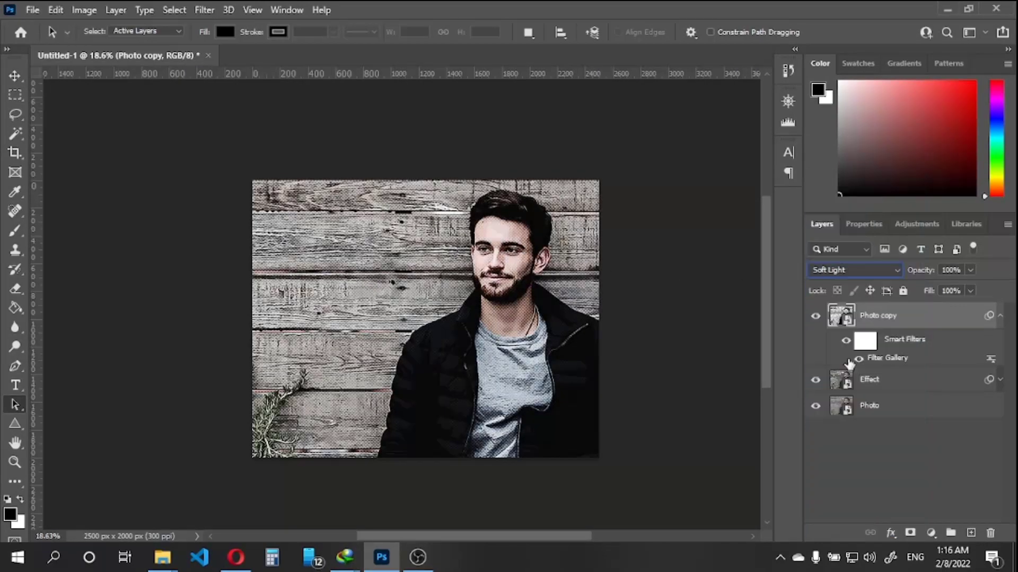
click(858, 437)
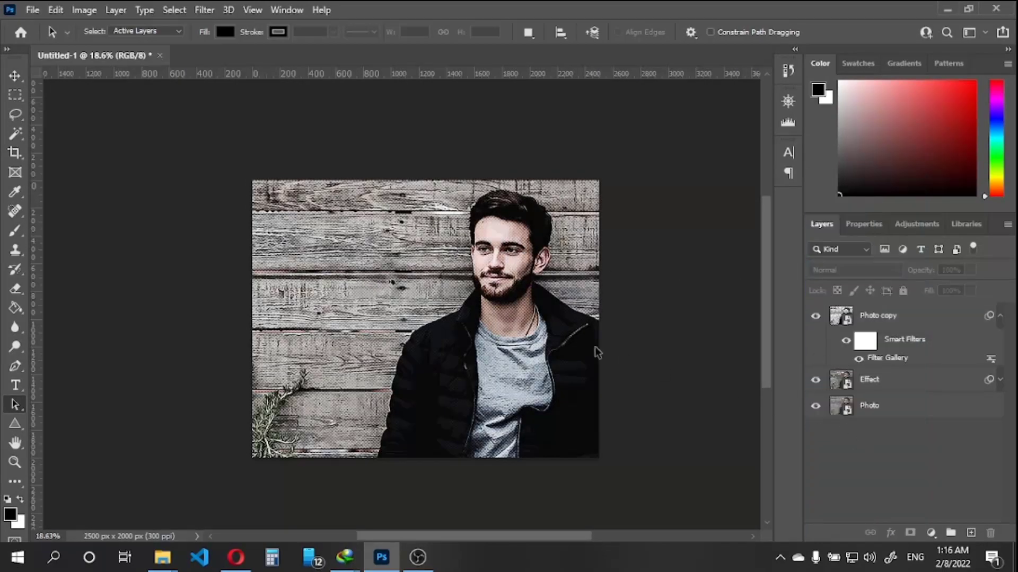
click(918, 316)
click(951, 270)
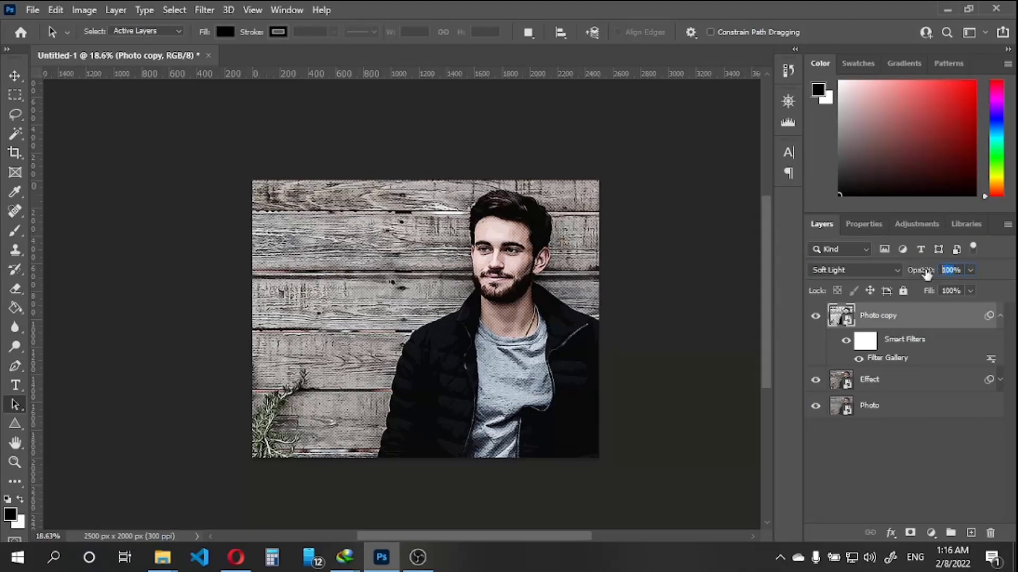
text(35)
key(Return)
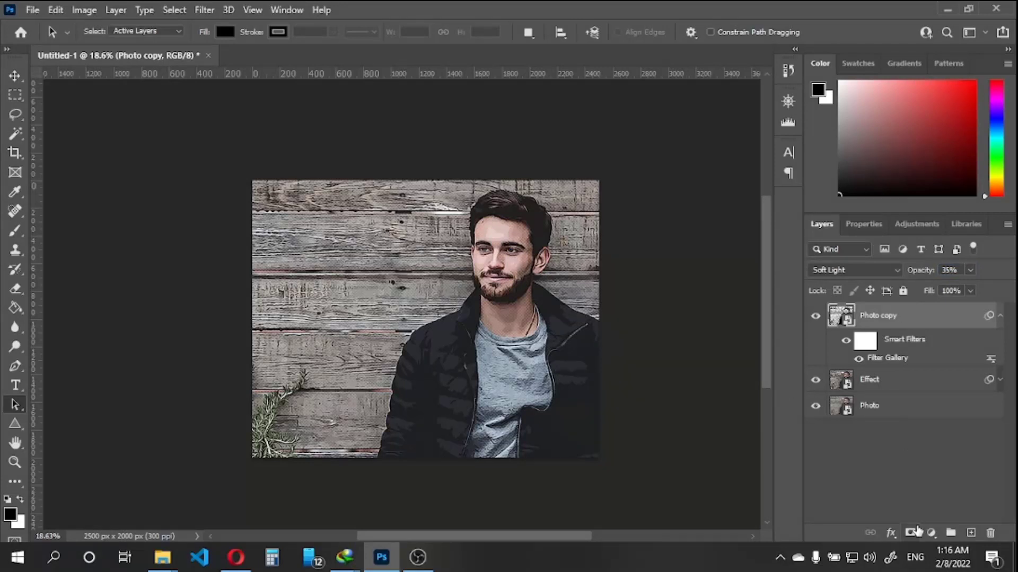
Add a Levels adjustment layer above Photo copy with input levels of 30 for shadows, 0.87 for midtones and 211 for highlights
click(931, 531)
click(930, 331)
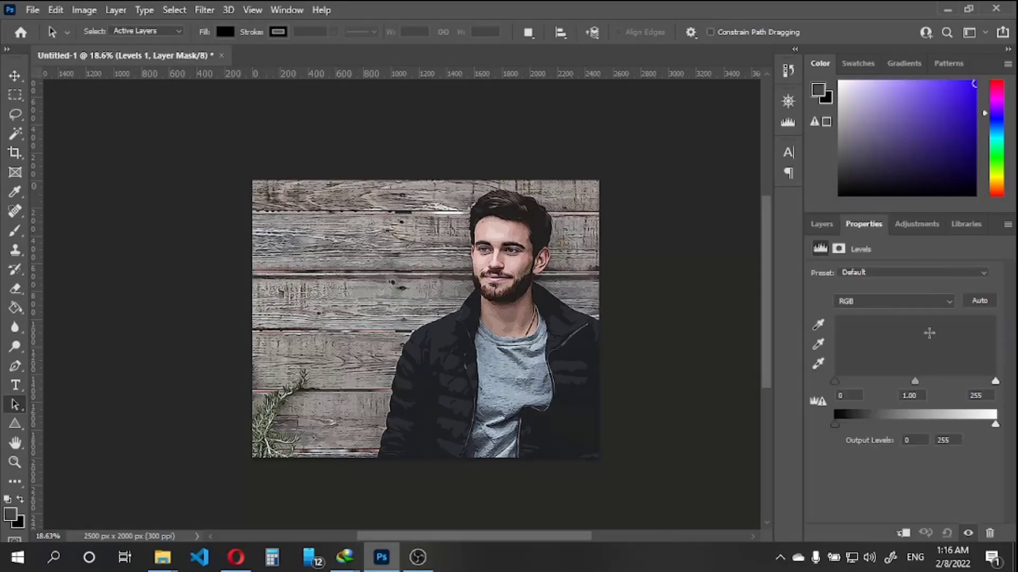
drag(836, 382, 856, 377)
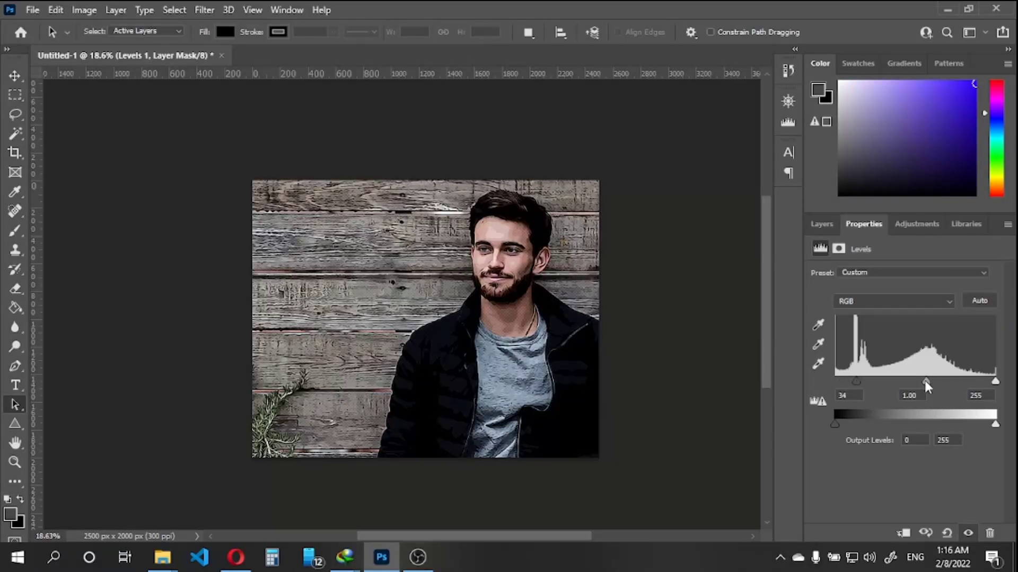
drag(925, 382, 914, 380)
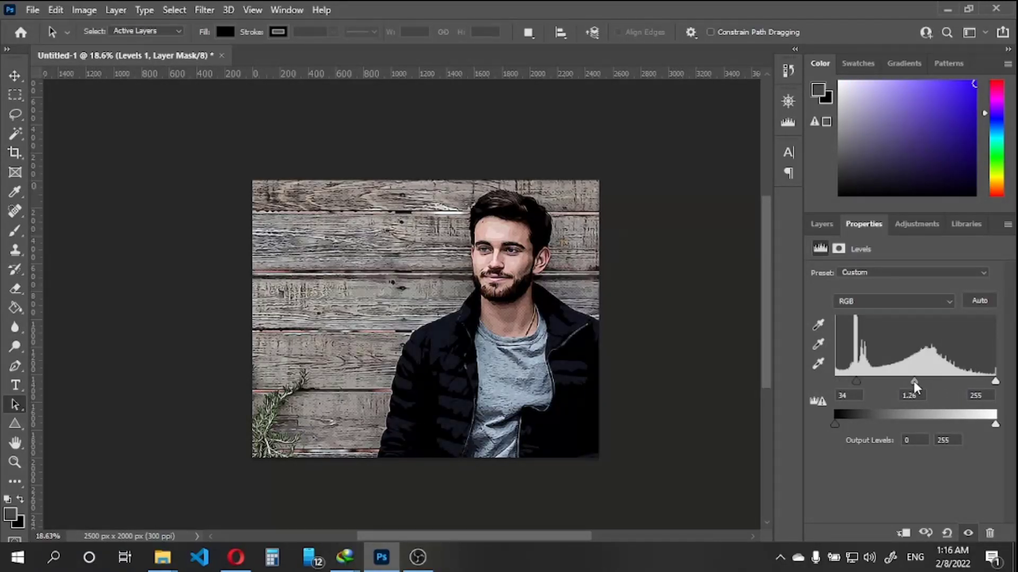
drag(992, 383, 968, 384)
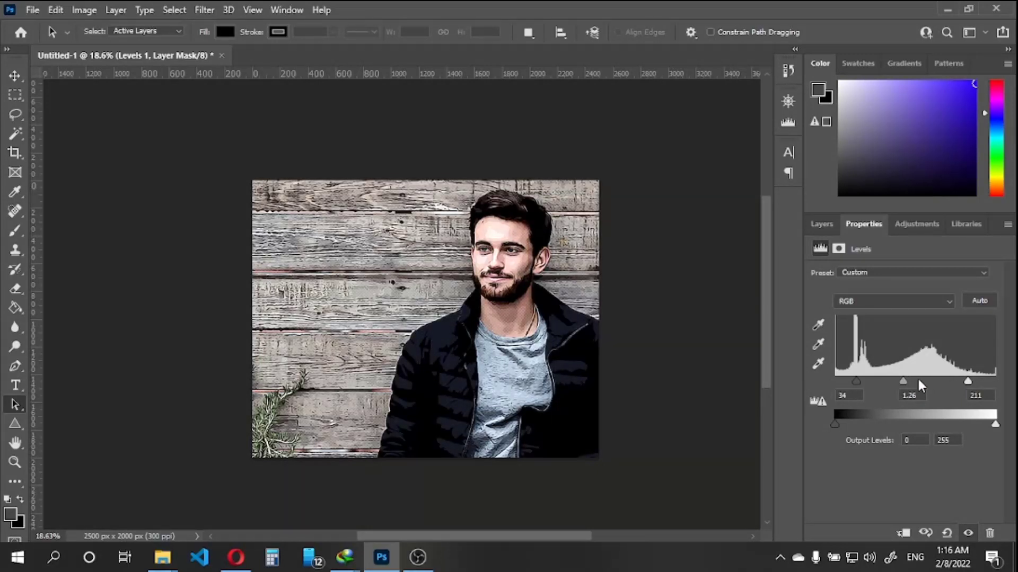
mouse_move(902, 381)
mouse_down()
mouse_move(922, 373)
mouse_move(916, 380)
mouse_up()
mouse_move(851, 384)
mouse_down()
mouse_move(838, 384)
mouse_move(869, 382)
mouse_move(852, 380)
mouse_up()
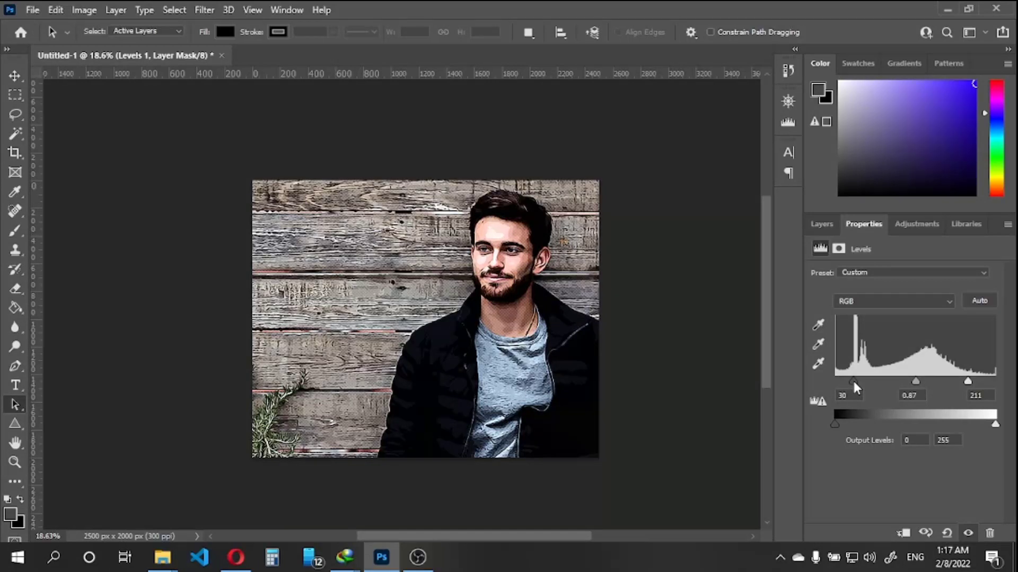
Add a Selective Color adjustment layer above Levels 1 and set Black to -100% for the Whites
click(821, 222)
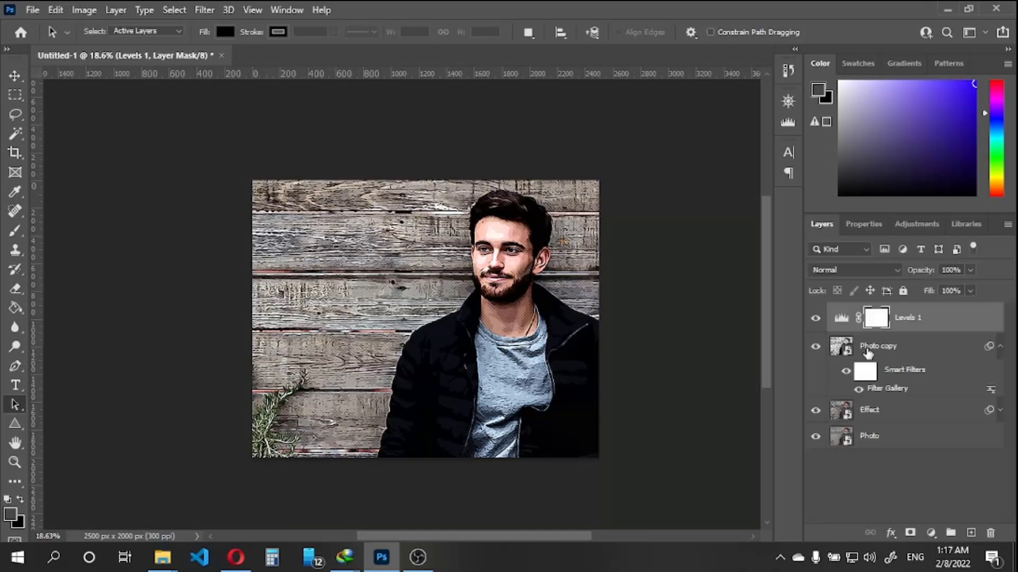
click(930, 533)
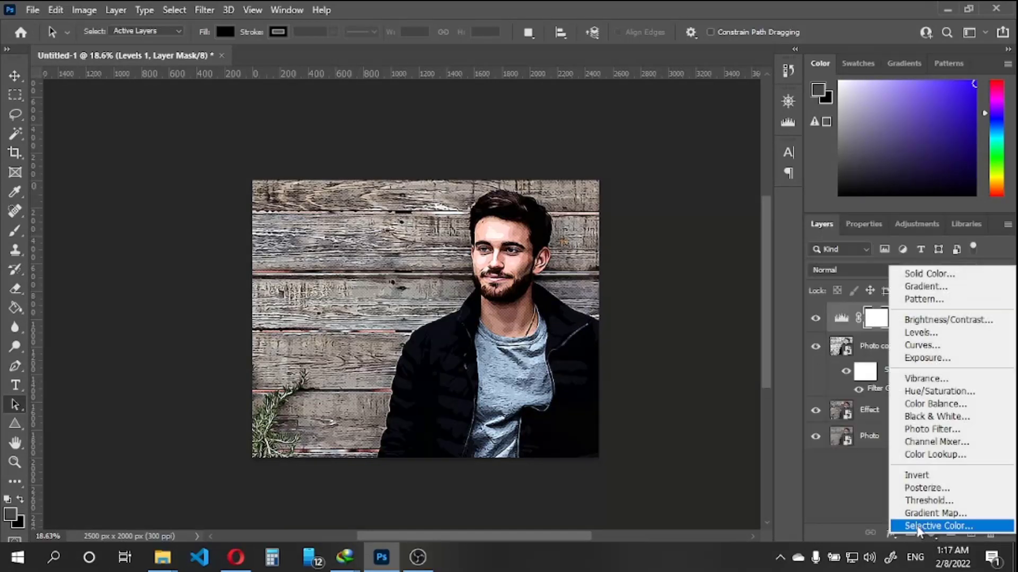
click(918, 527)
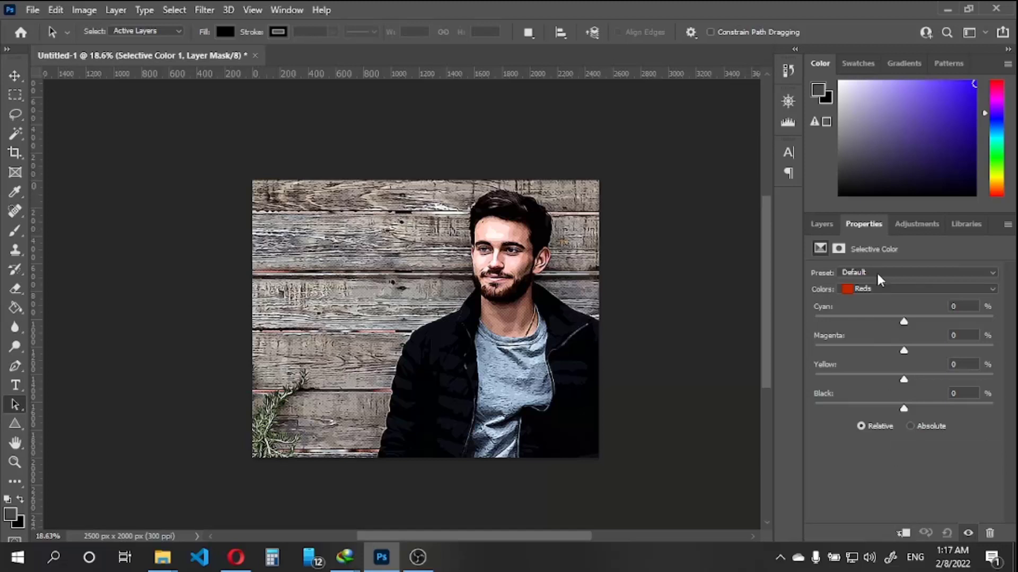
click(878, 288)
click(874, 360)
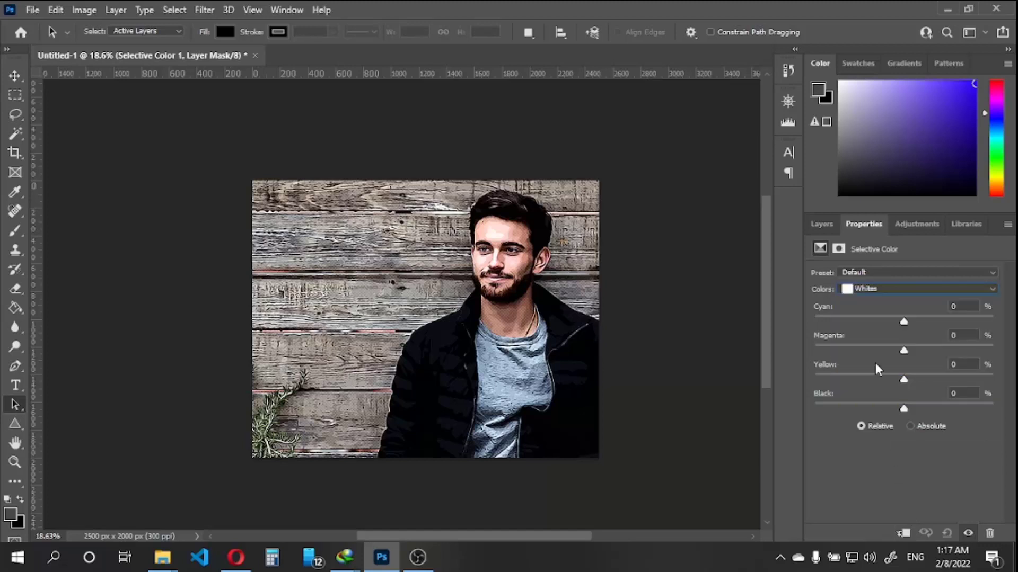
drag(904, 409, 765, 421)
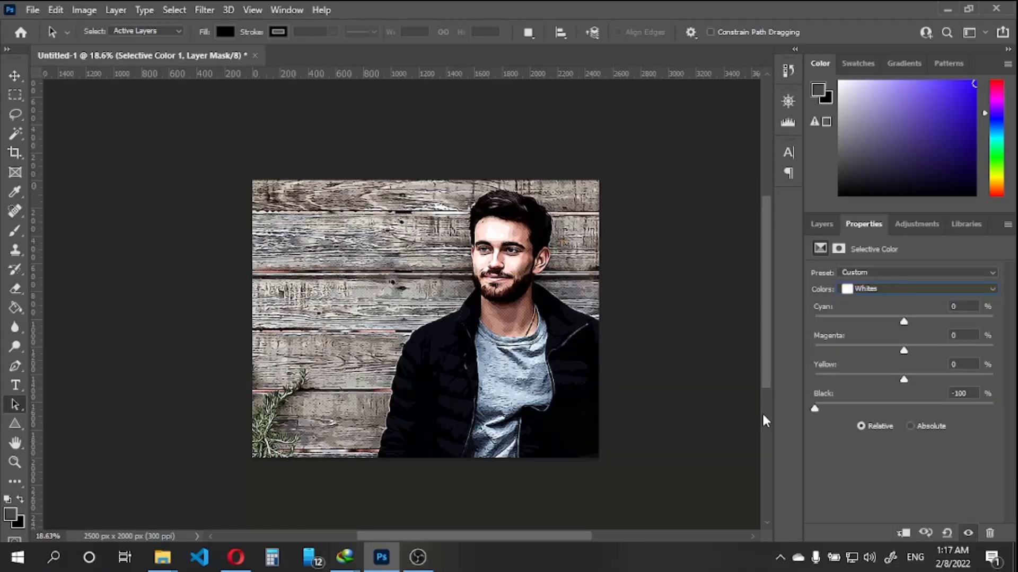
Add a Color Lookup adjustment layer above Selective Color 1 using the 3Strip.look 3DLUT file
click(821, 224)
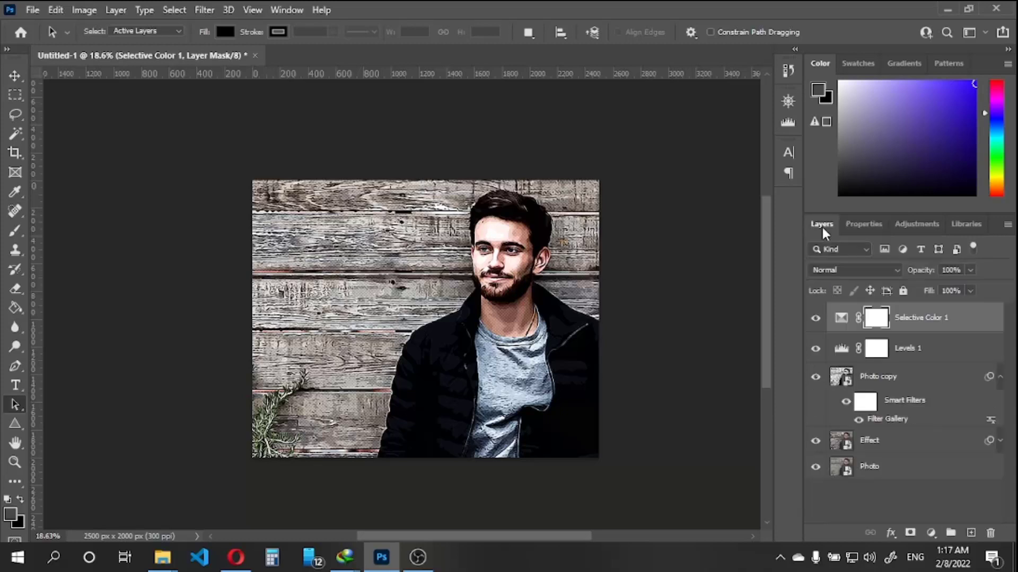
click(932, 532)
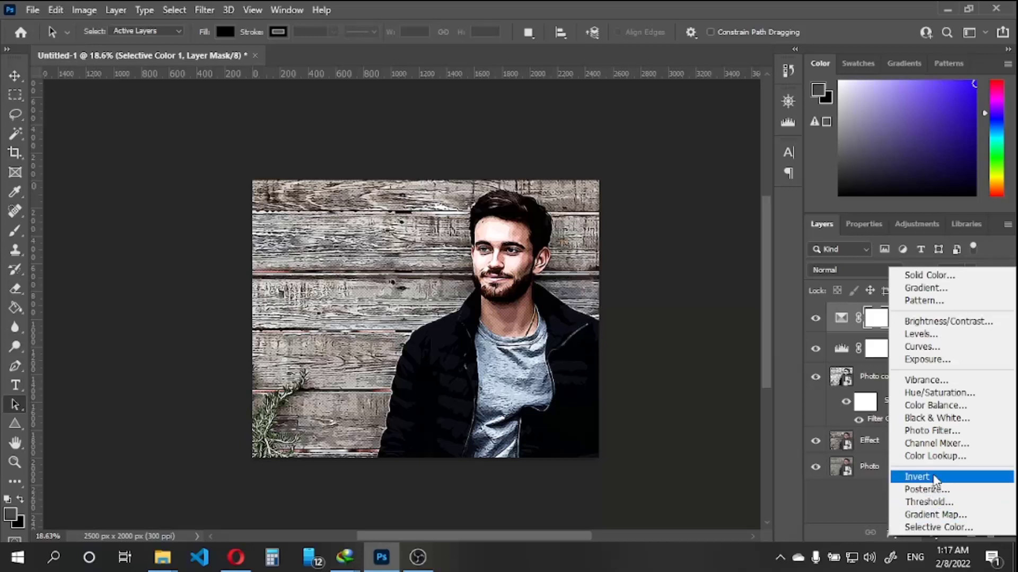
click(933, 457)
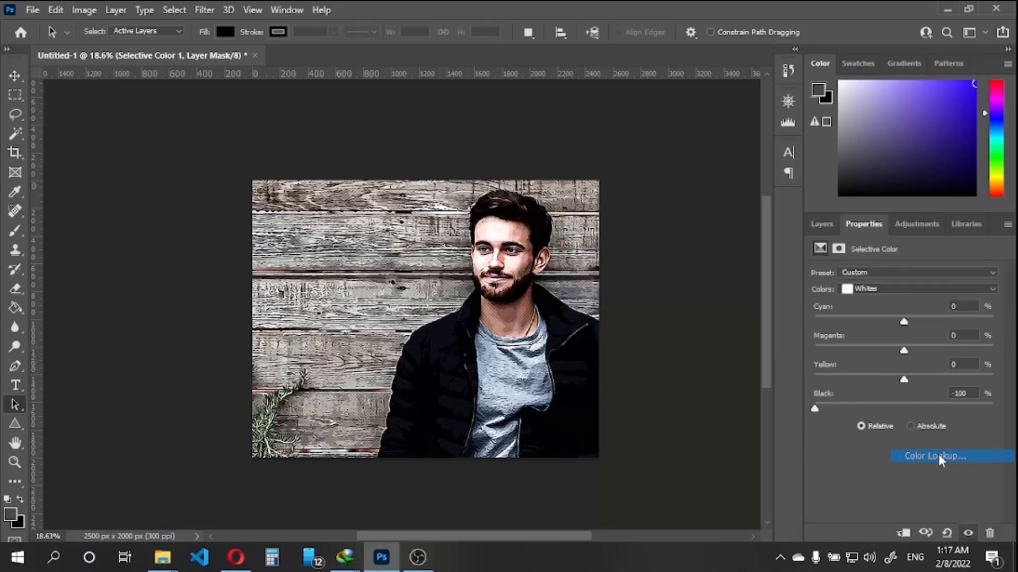
click(921, 275)
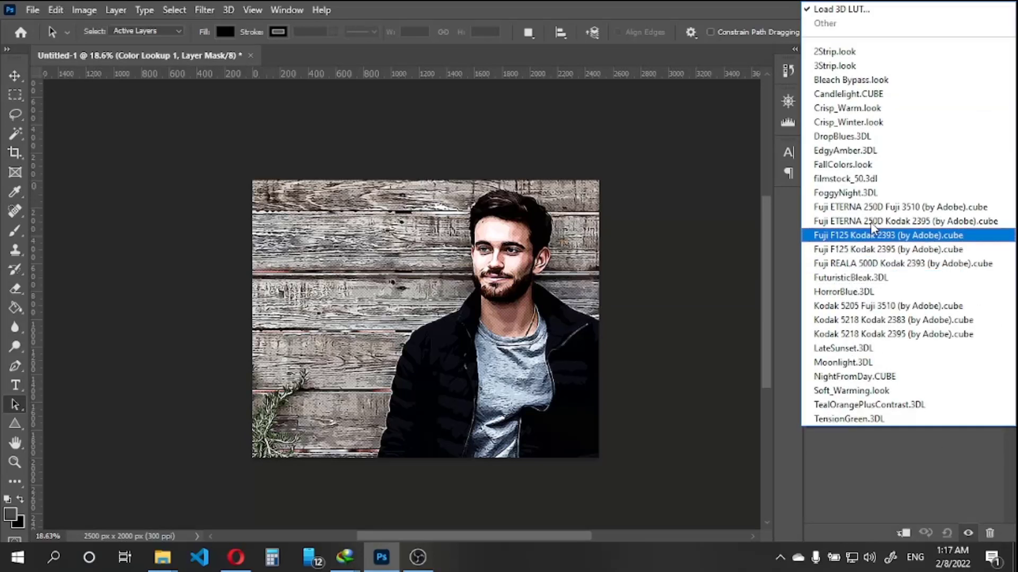
click(837, 72)
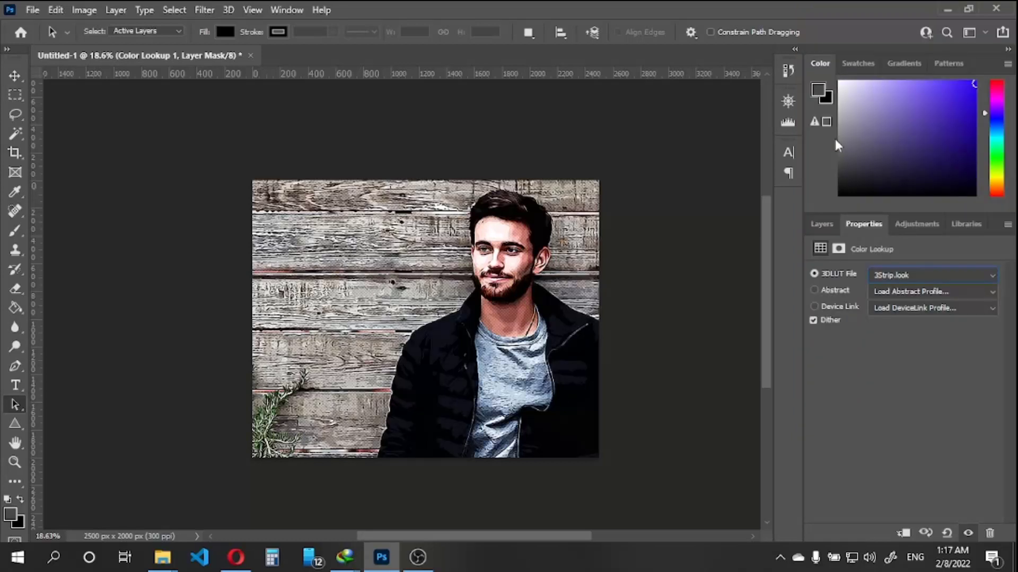
Set the Selective Color 1 layer's opacity to 63% and the Color Lookup 1 layer's opacity to 45%
click(821, 226)
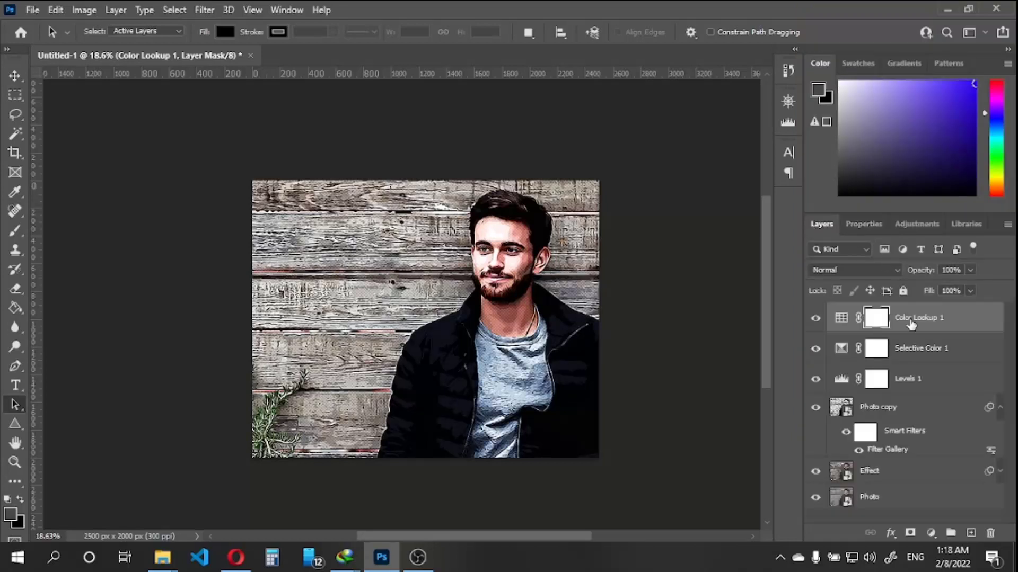
click(956, 271)
click(934, 347)
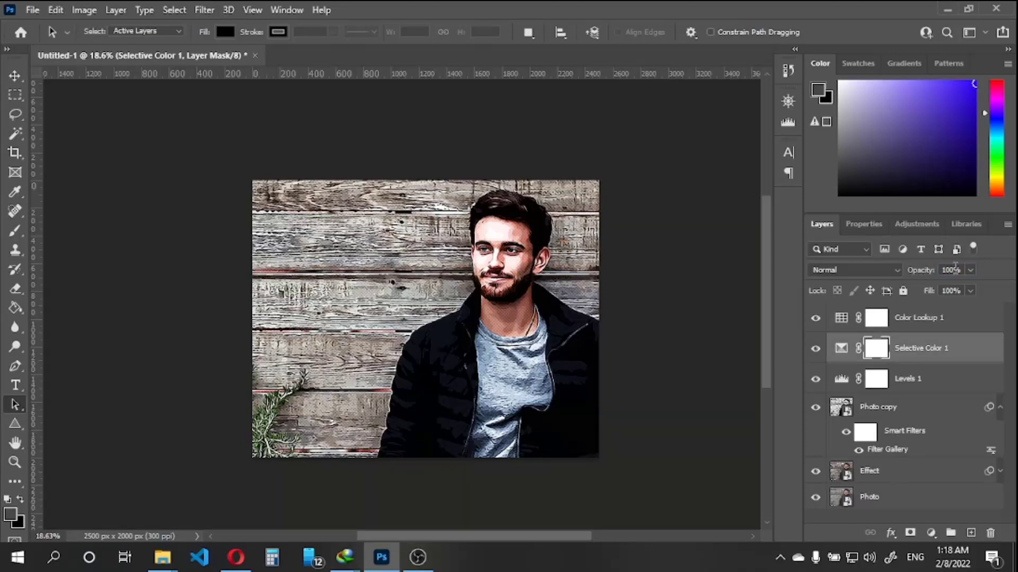
mouse_move(917, 276)
mouse_down()
mouse_move(886, 276)
mouse_move(934, 272)
mouse_up()
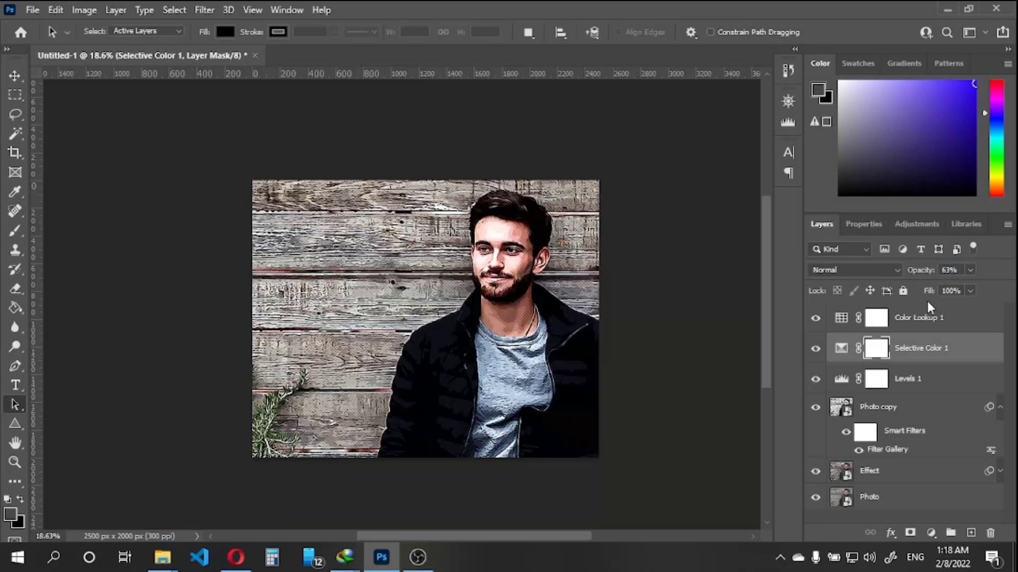
click(931, 319)
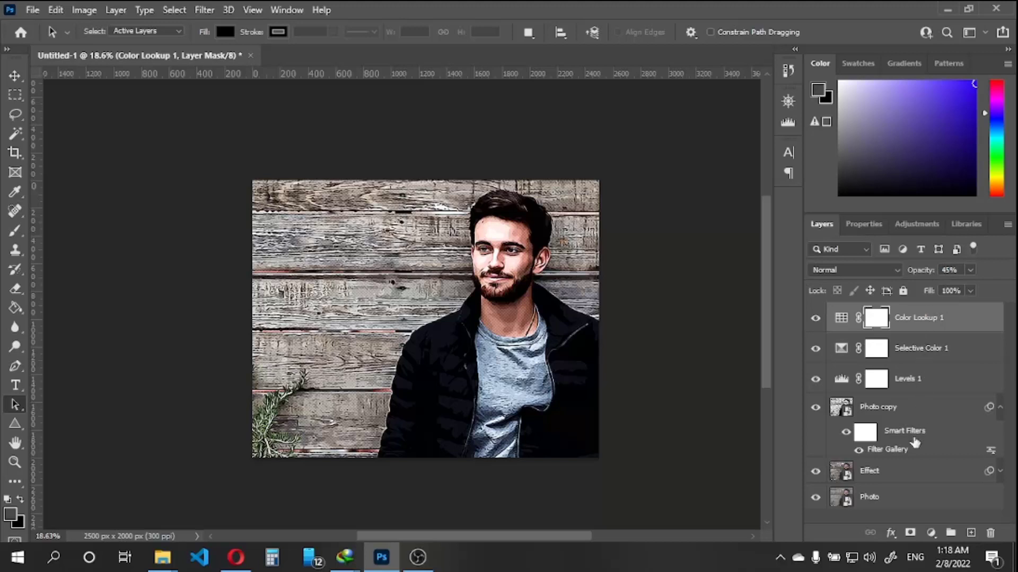
Group the layers from Color Lookup 1 down to Effect into a new group named After, leaving Photo outside
shift+click(913, 481)
right_click(935, 378)
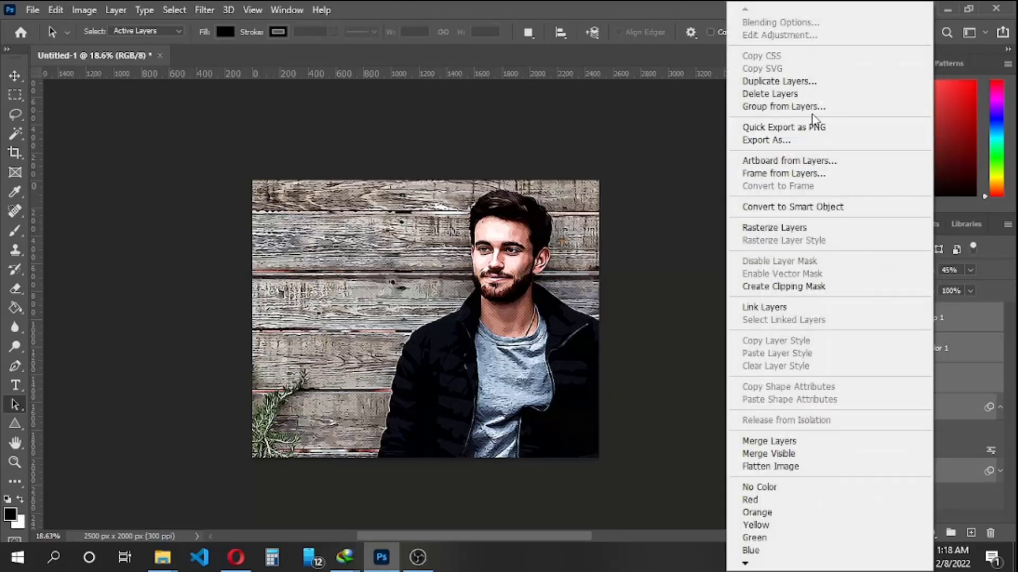
click(783, 107)
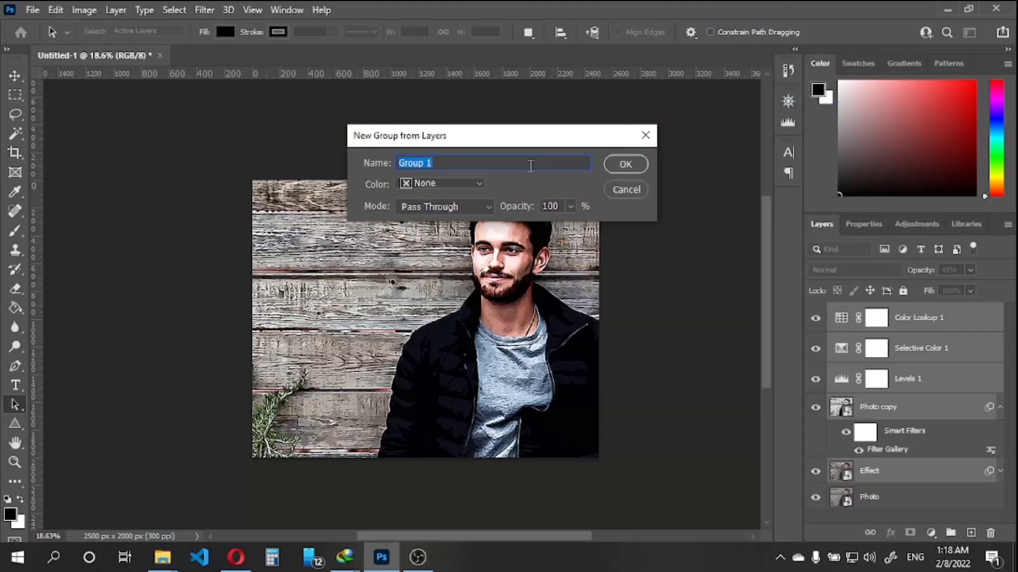
text(After)
key(Return)
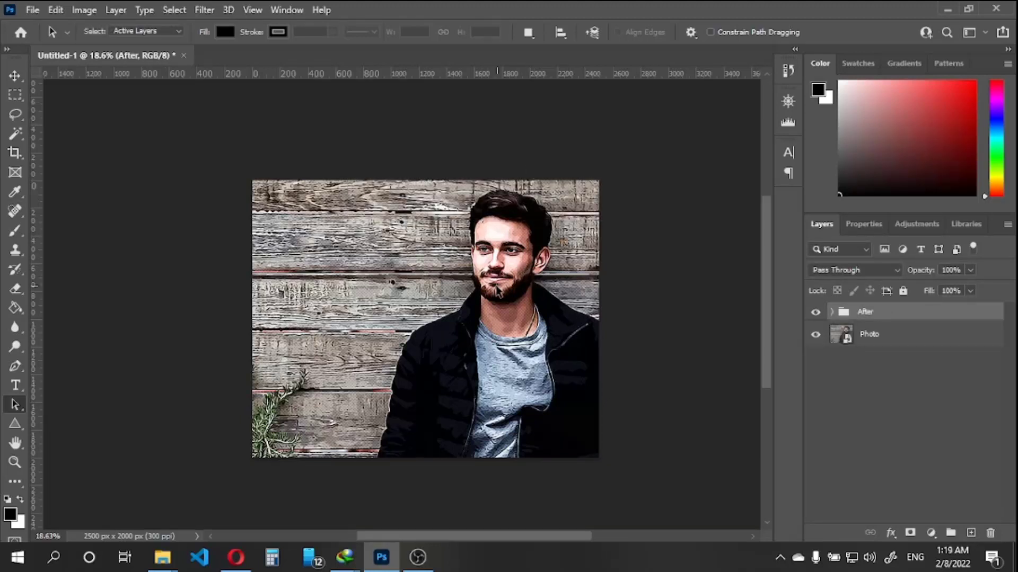
Save the document to the Desktop as the Photoshop file Untitled-1 with Maximize Compatibility enabled
scroll(503, 286, down, 1)
scroll(477, 292, up, 2)
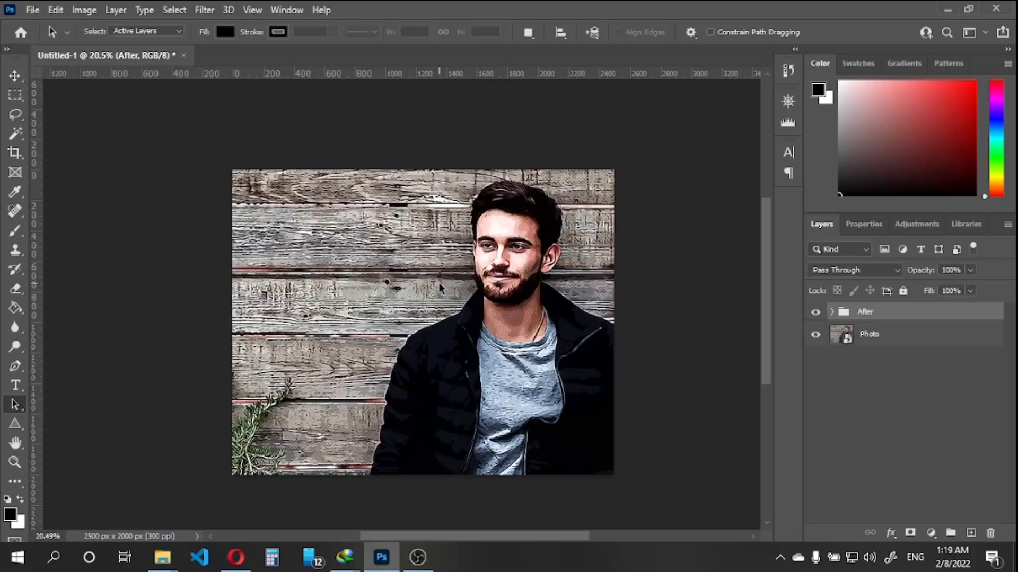
click(33, 9)
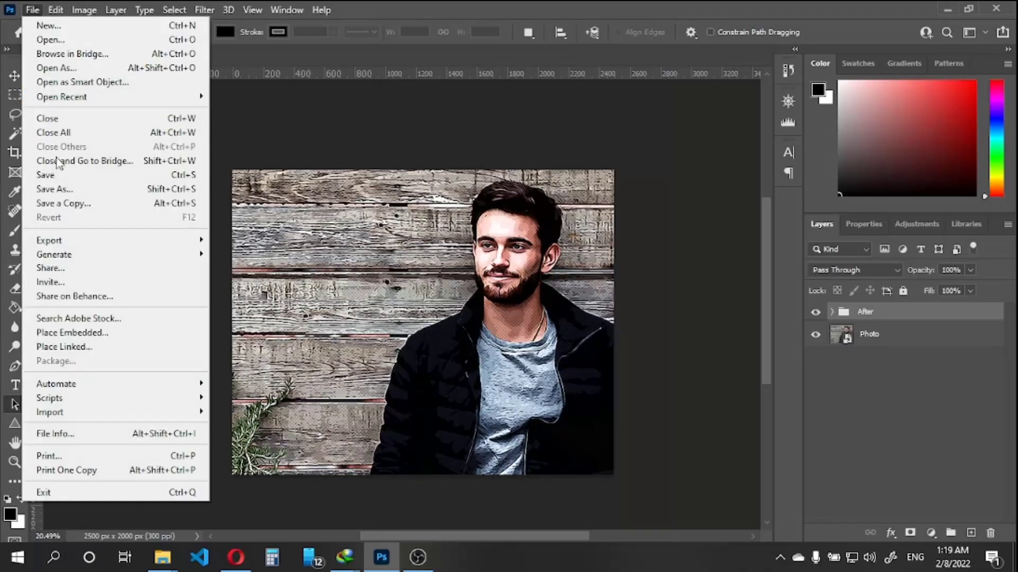
click(53, 189)
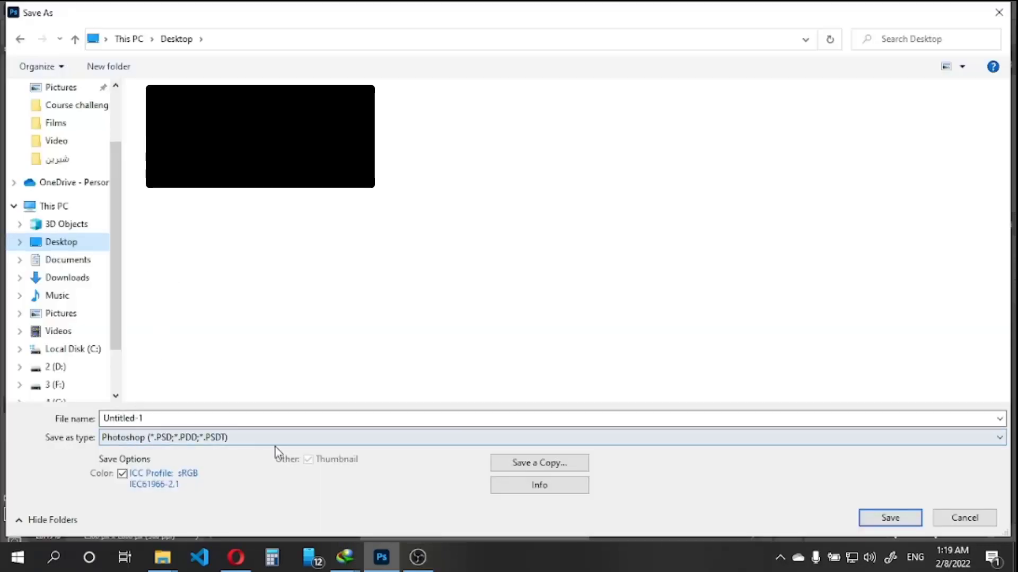
click(890, 518)
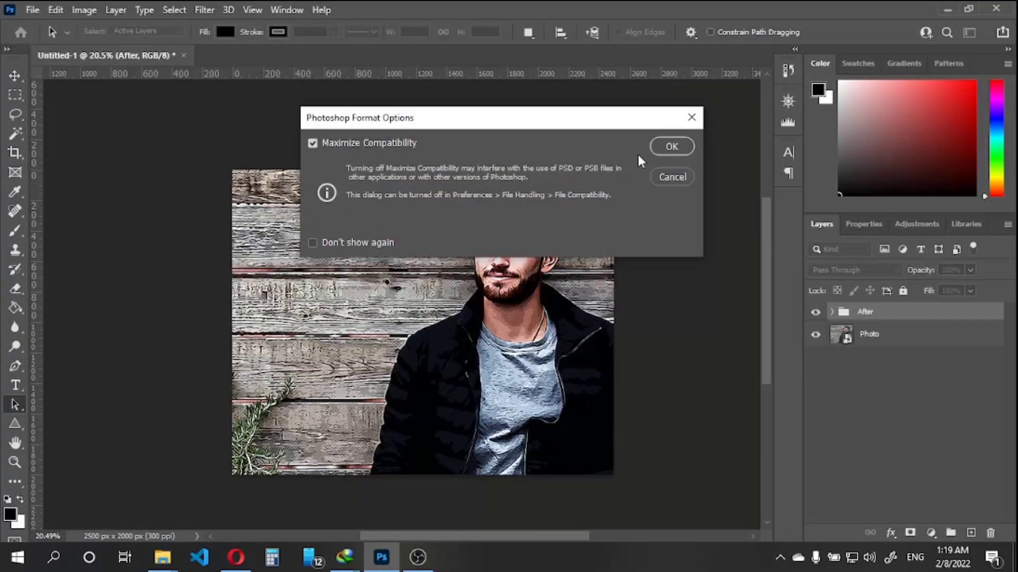
click(658, 151)
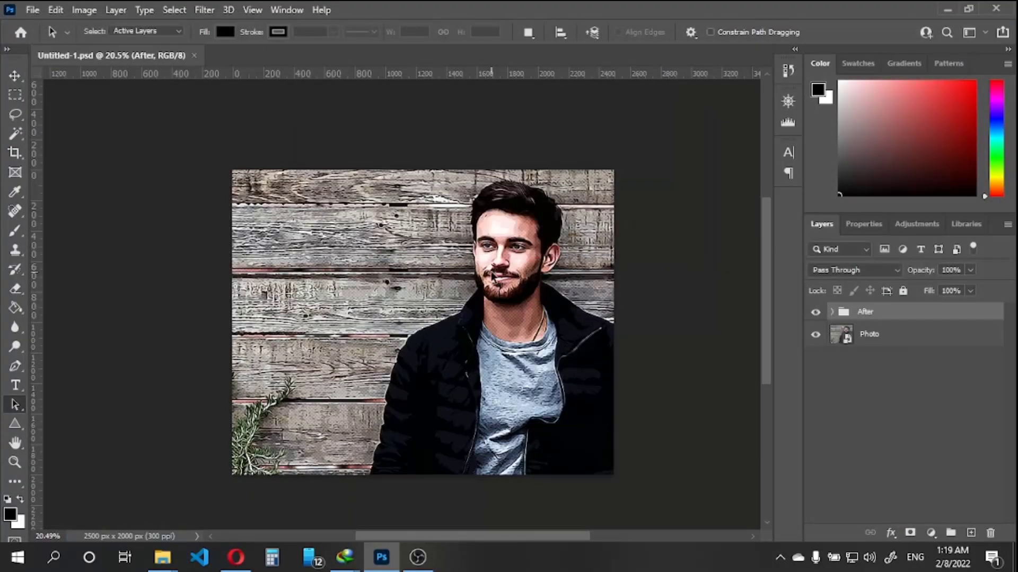
Open the Photo layer's smart object contents and place the portrait-curly-haired-young-man image as the uppermost layer
scroll(518, 266, up, 1)
click(853, 342)
double_click(848, 342)
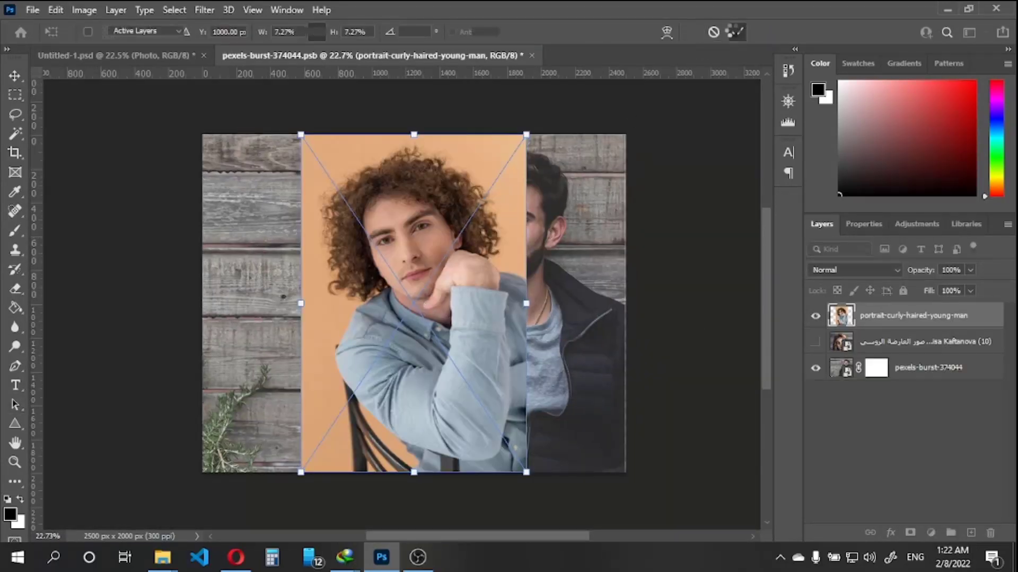
click(733, 32)
Enlarge the curly-haired portrait to about 15.33% and reposition it to cover the whole canvas
scroll(416, 270, down, 1)
scroll(416, 270, up, 1)
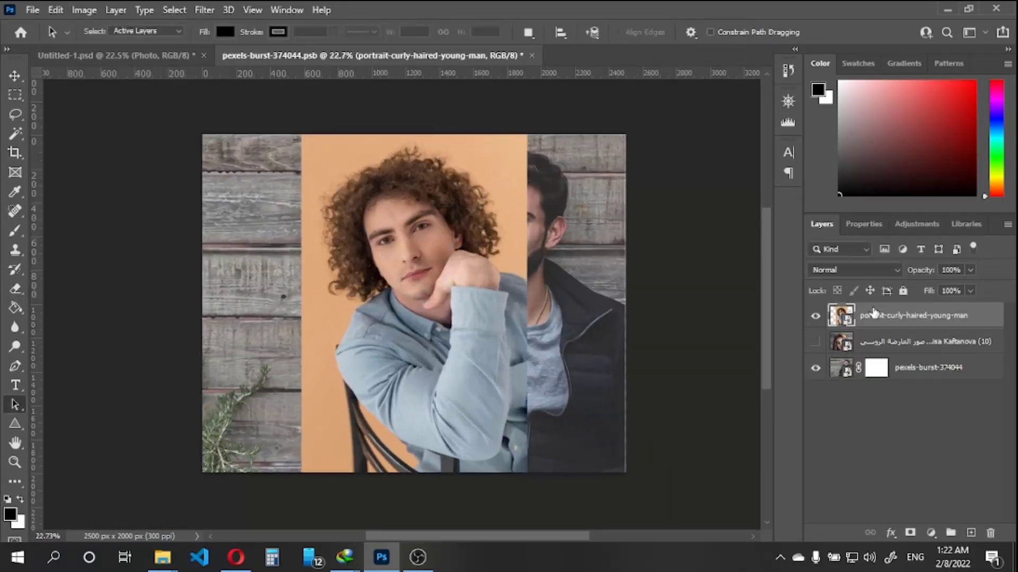
key(ctrl+t)
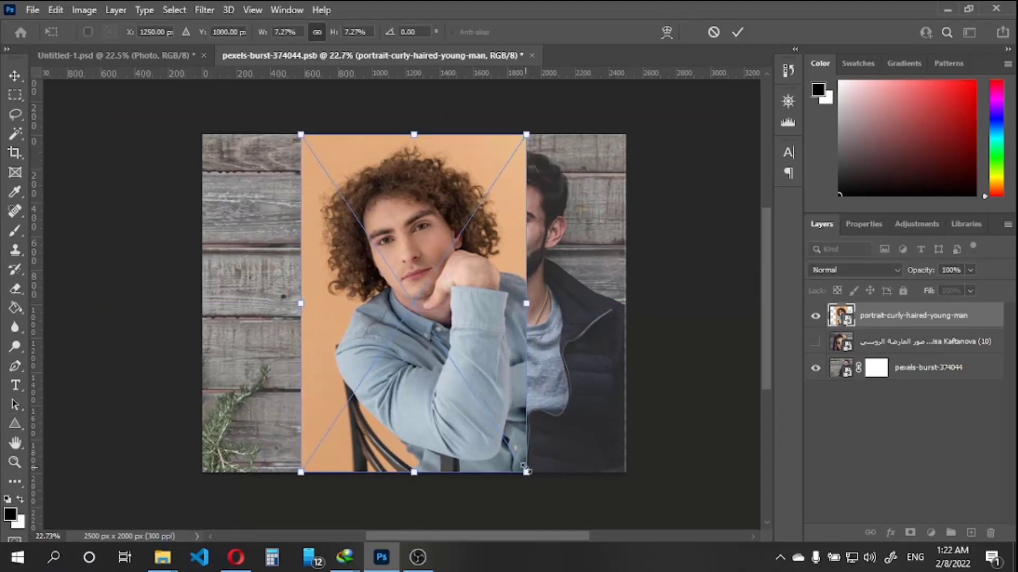
drag(527, 473, 710, 538)
scroll(539, 393, down, 1)
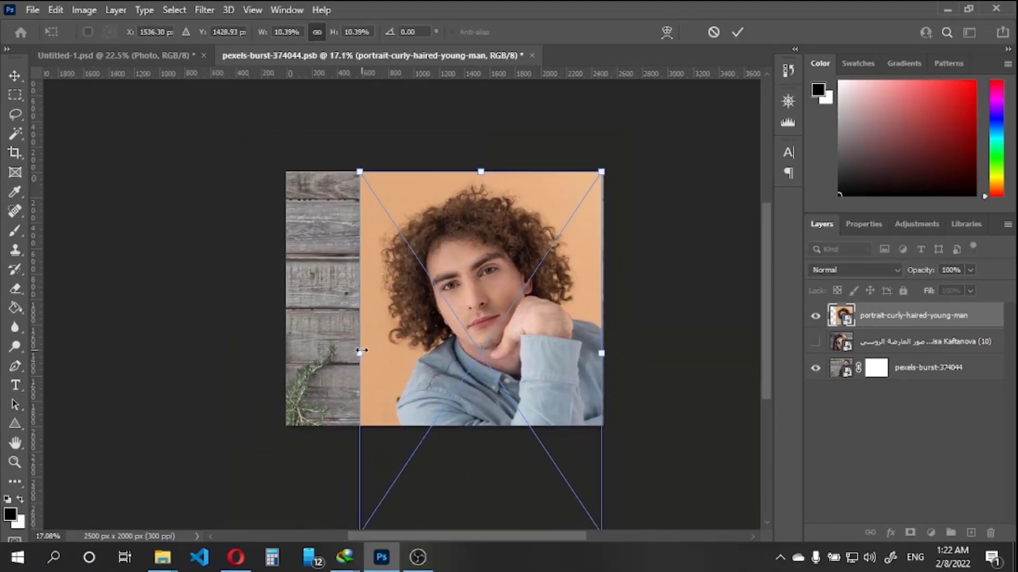
drag(360, 351, 230, 353)
drag(458, 293, 492, 362)
drag(632, 144, 613, 172)
drag(566, 209, 574, 194)
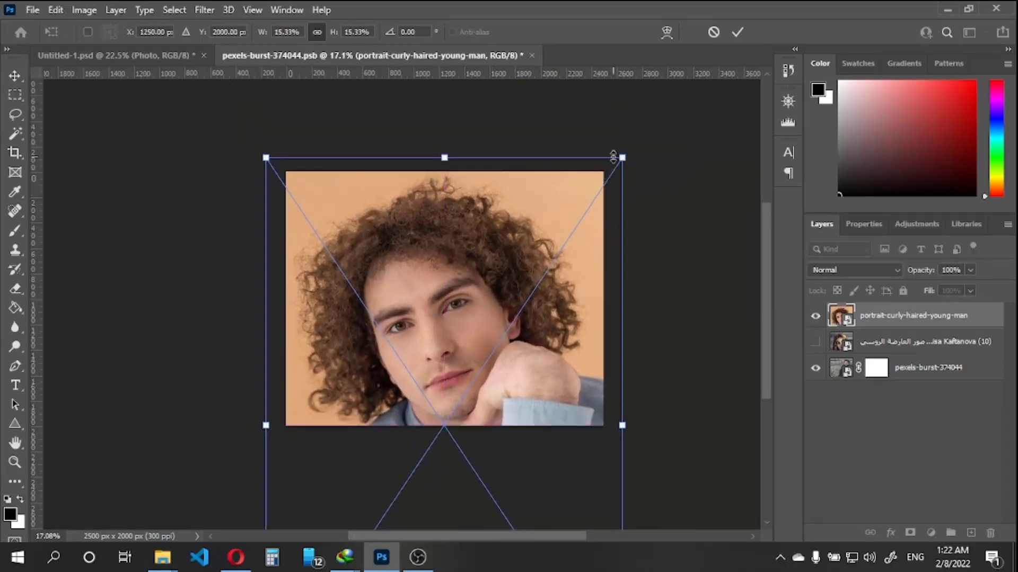
Reduce the portrait's scale to about 13.85%, center it horizontally with the hair fully in frame, and apply the transform
drag(621, 157, 595, 144)
drag(570, 183, 577, 188)
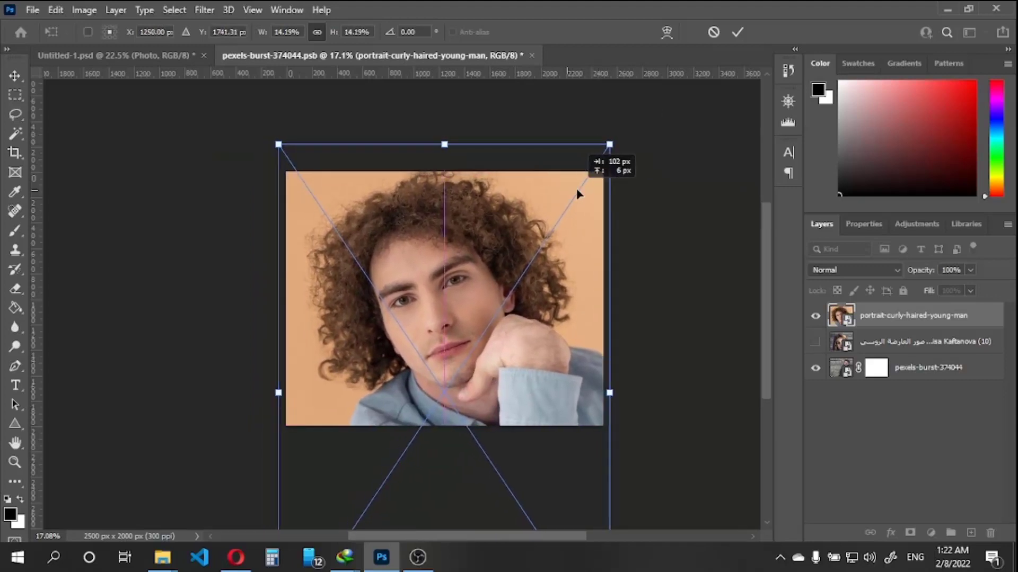
drag(609, 145, 601, 158)
drag(571, 206, 575, 198)
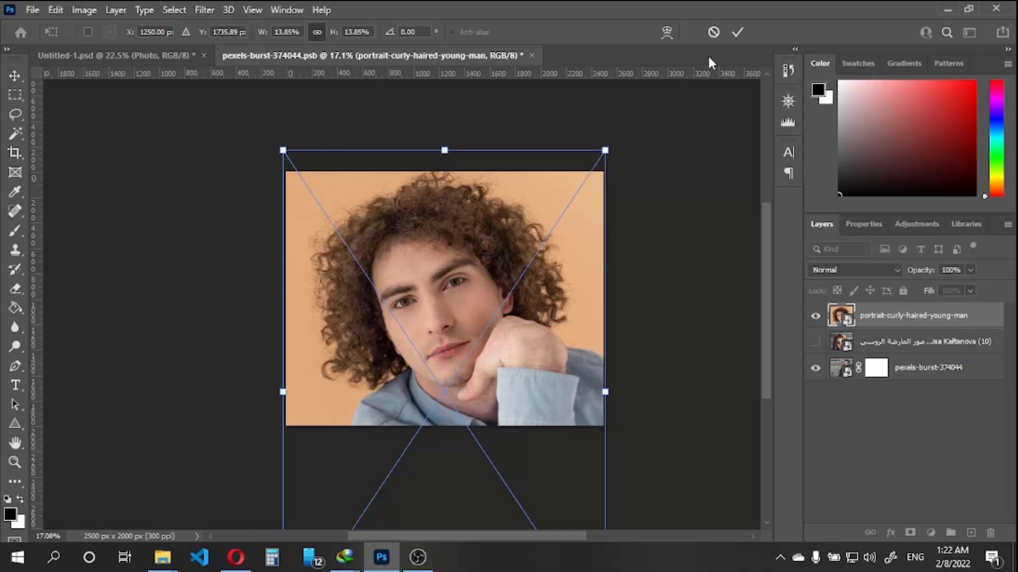
click(737, 33)
Save the smart object contents and return to the Untitled-1.psd document to update the effect with the new portrait
key(ctrl+s)
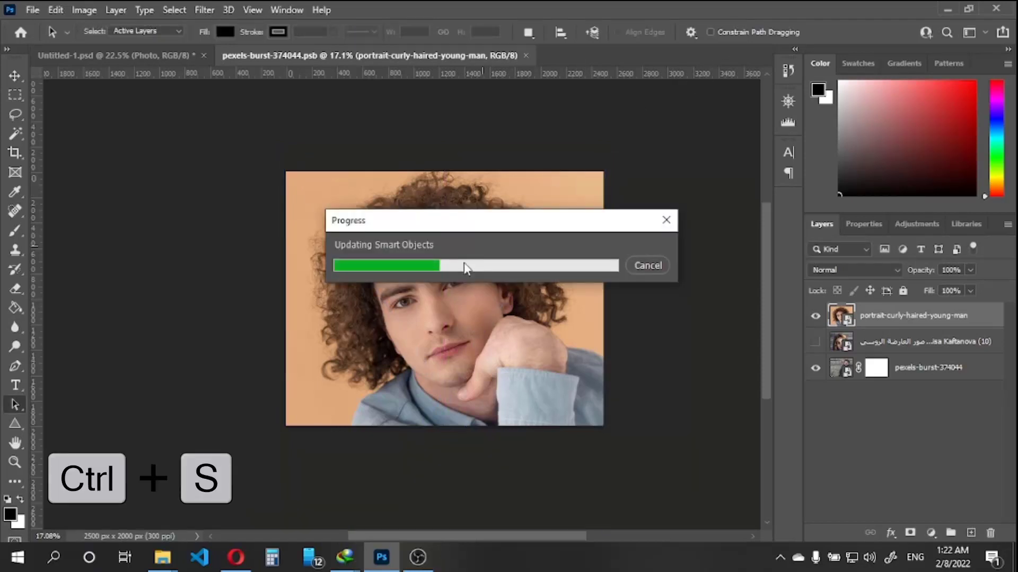
click(156, 55)
scroll(472, 306, up, 2)
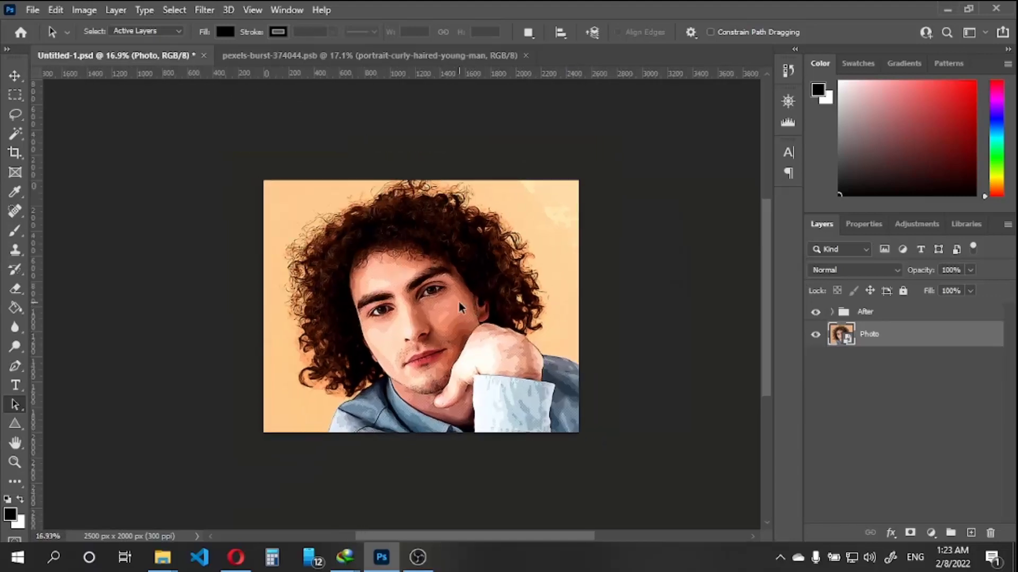
scroll(419, 275, up, 2)
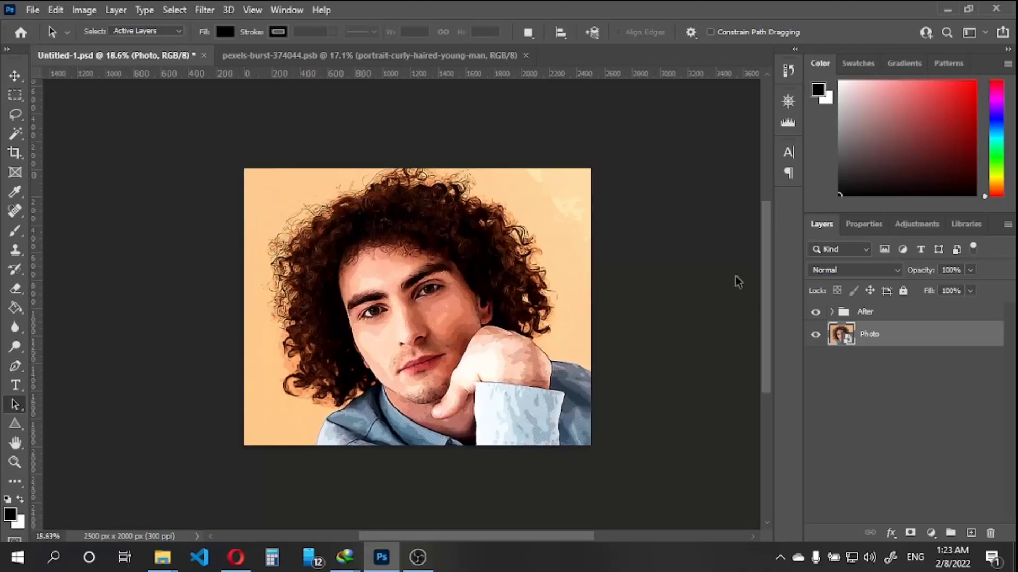
Expand the After group, adjust the Color Lookup 1 layer's opacity, and set Selective Color 1's opacity to 52%
click(832, 312)
click(923, 339)
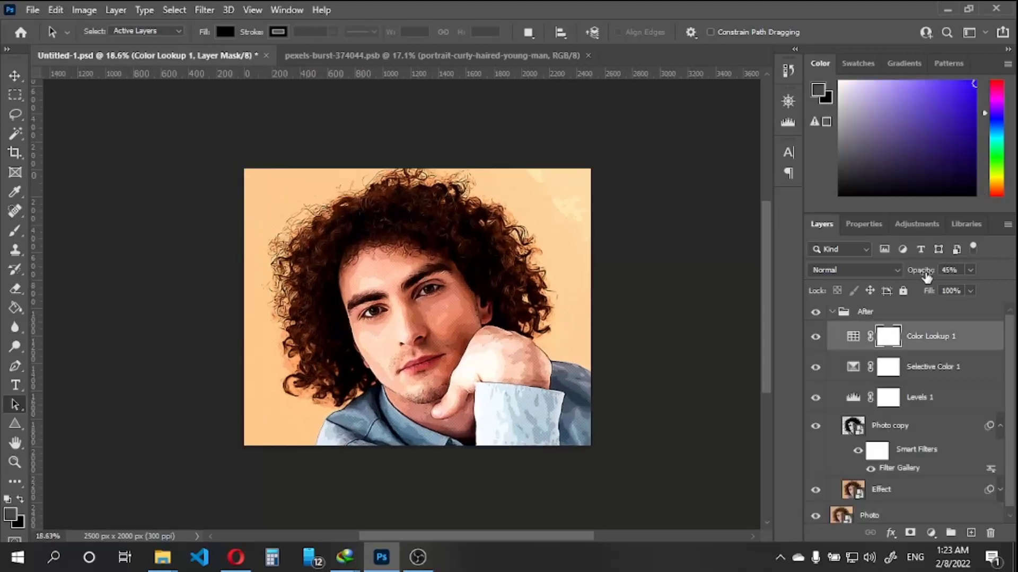
drag(925, 272, 970, 281)
click(948, 365)
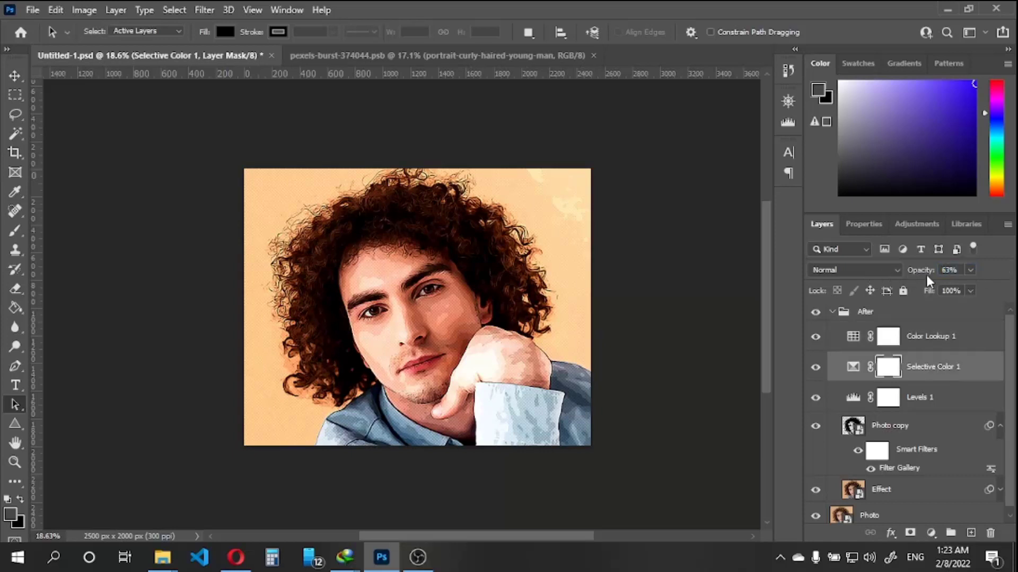
mouse_move(924, 271)
mouse_down()
mouse_move(876, 275)
mouse_move(970, 269)
mouse_move(933, 272)
mouse_up()
Set the Levels 1 input levels to 20 for shadows, 0.82 for midtones and 200 for highlights
scroll(936, 350, down, 1)
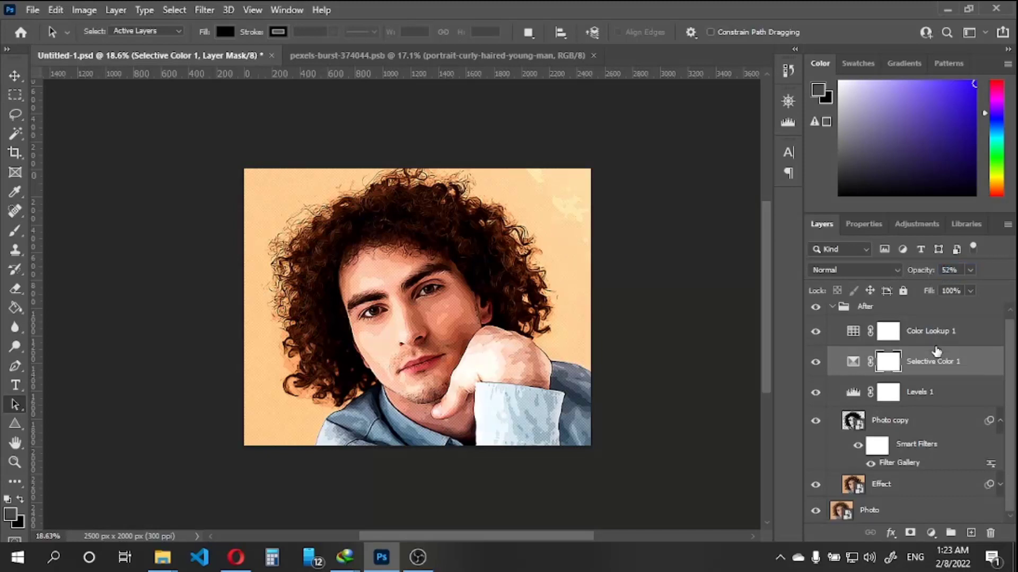
click(934, 395)
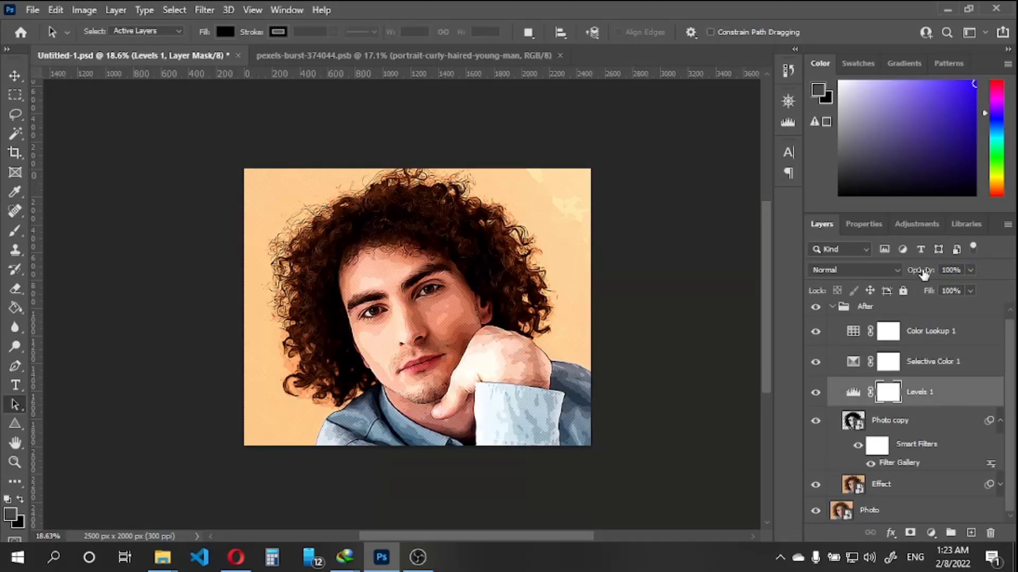
double_click(854, 392)
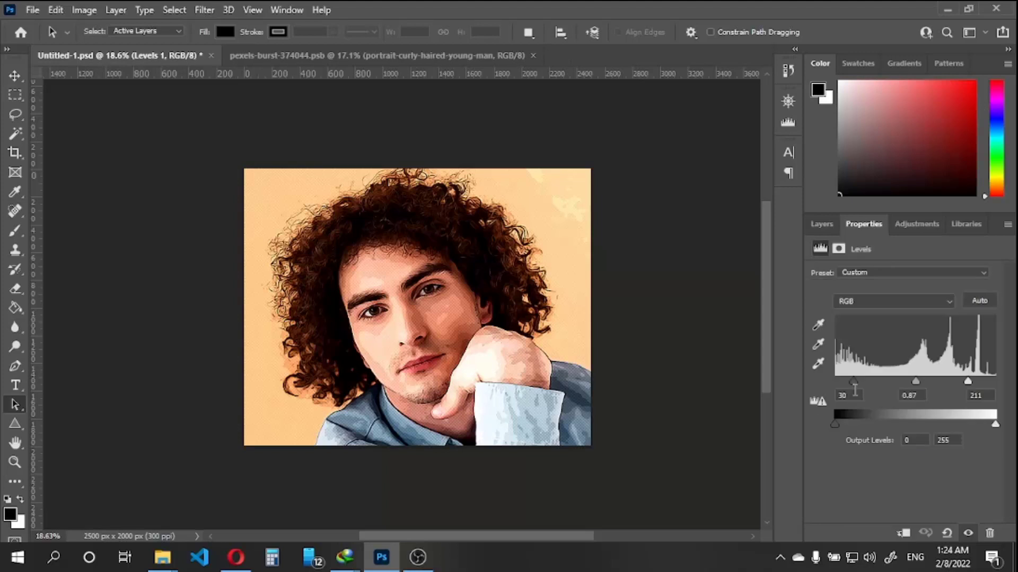
drag(853, 381, 993, 381)
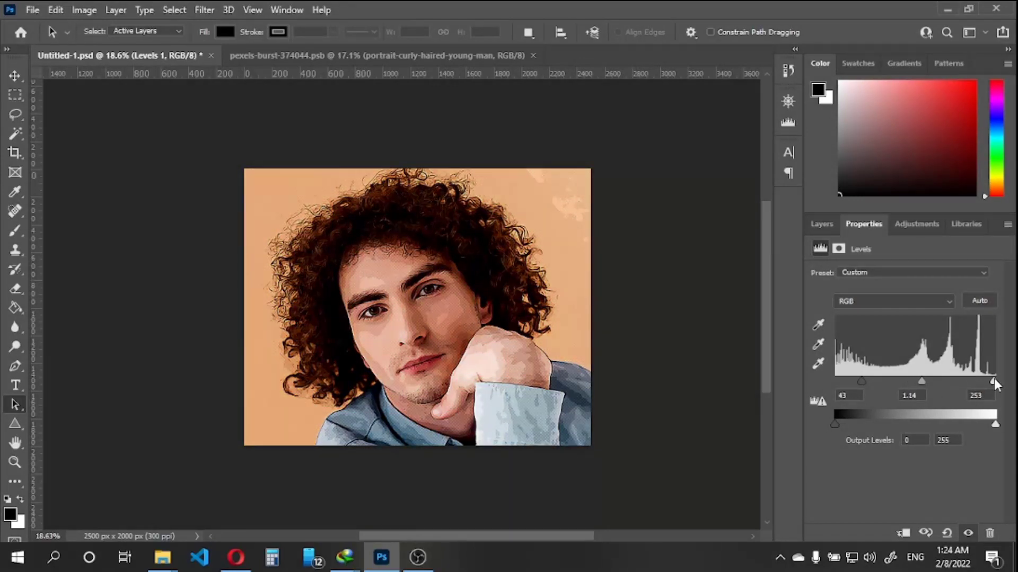
mouse_move(993, 379)
mouse_down()
mouse_move(839, 377)
mouse_move(911, 382)
mouse_up()
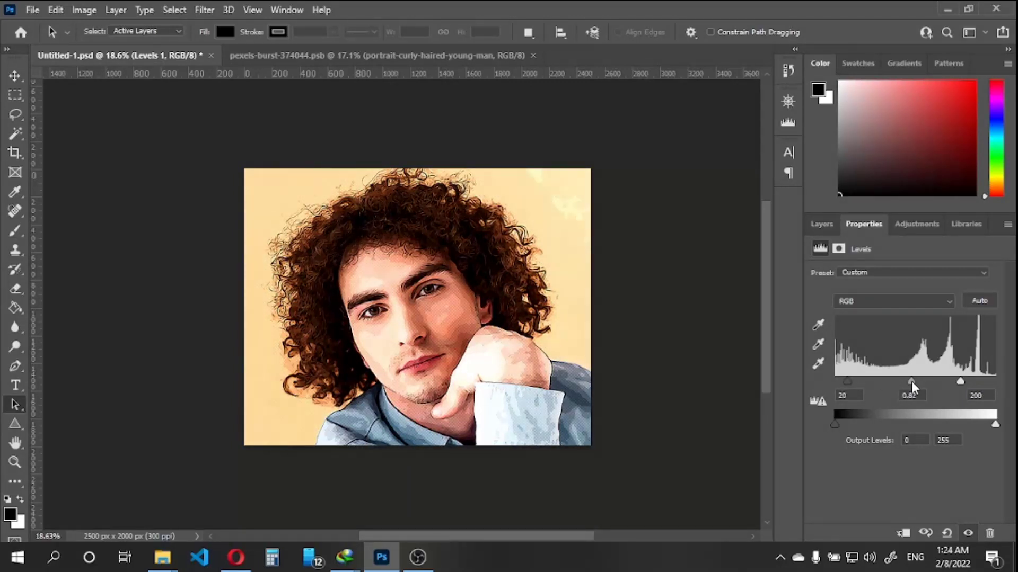
click(826, 229)
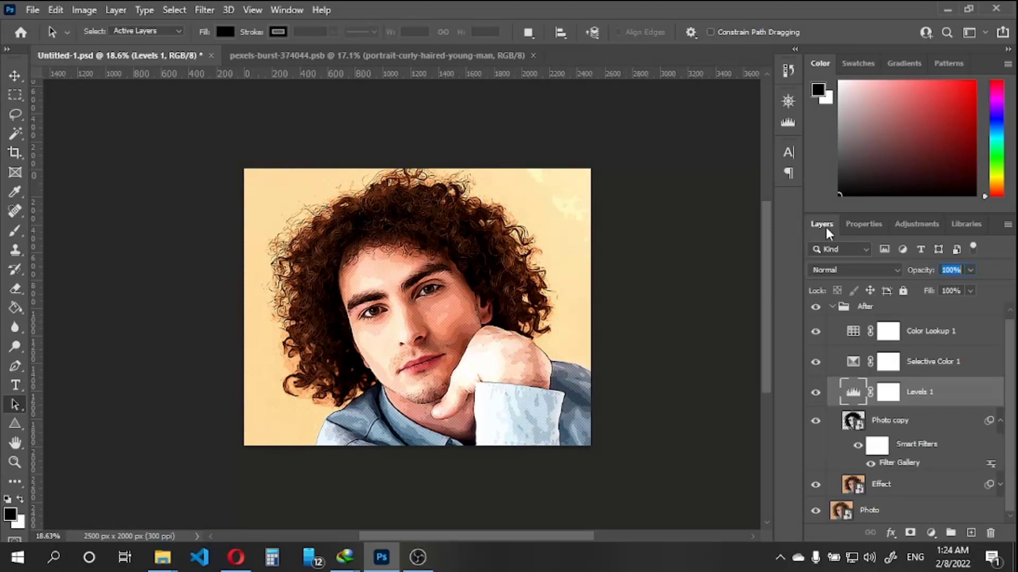
Collapse the After group and toggle its visibility to compare the cartoon effect with the original portrait
click(895, 424)
click(832, 307)
click(816, 314)
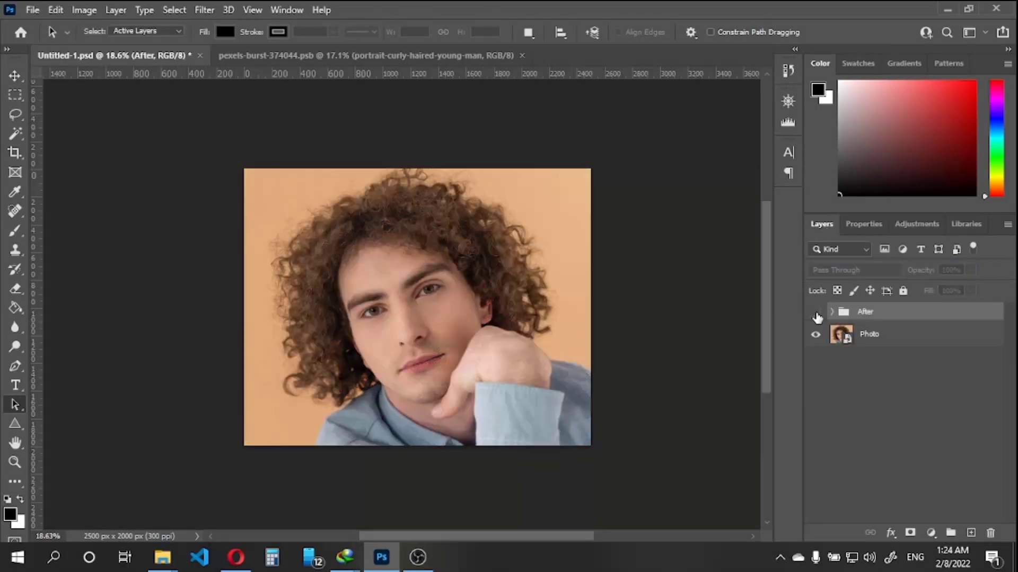
click(816, 314)
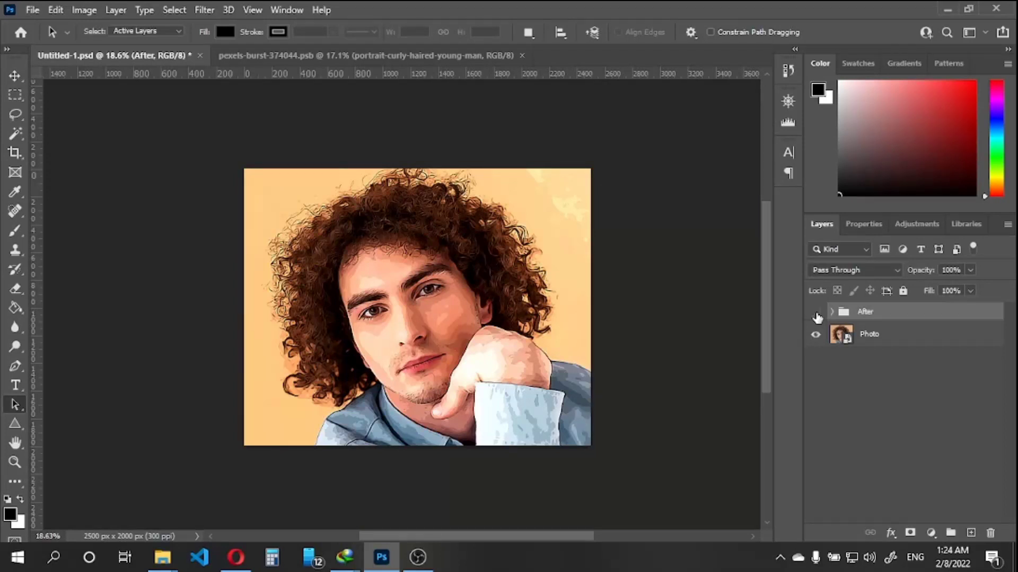
click(817, 314)
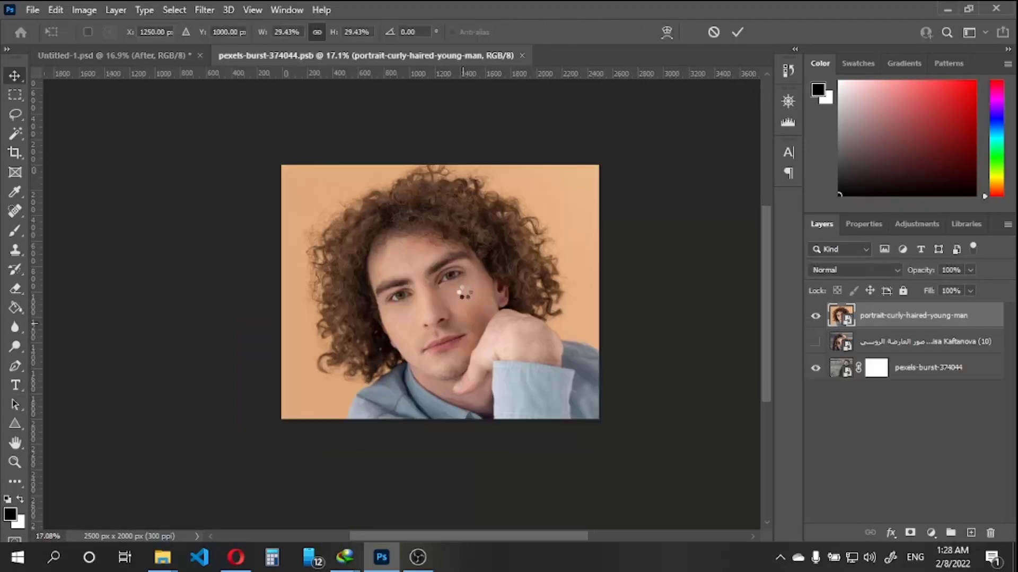
In the smart object document, scale the placed waist-up man portrait to about 45.33% and center him on the canvas
drag(279, 185, 109, 56)
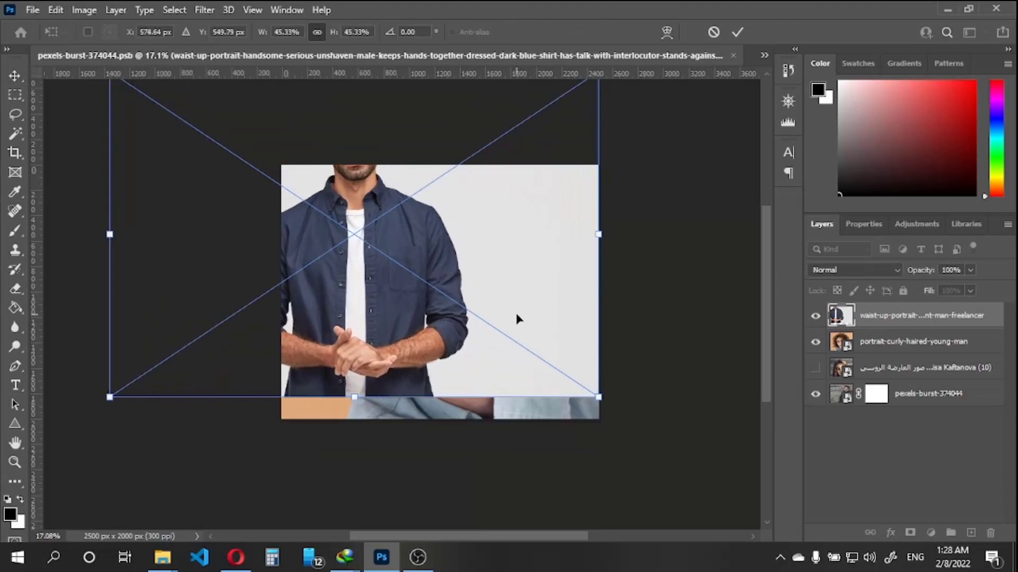
drag(516, 313, 557, 385)
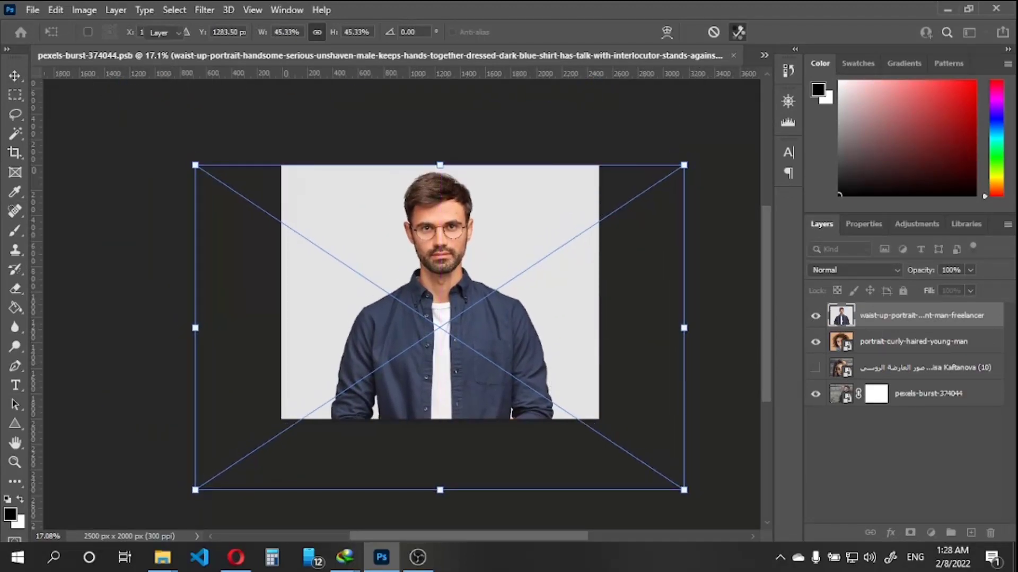
Commit the waist-up man portrait's transform, then save and close the smart object document to update the main composition
click(737, 32)
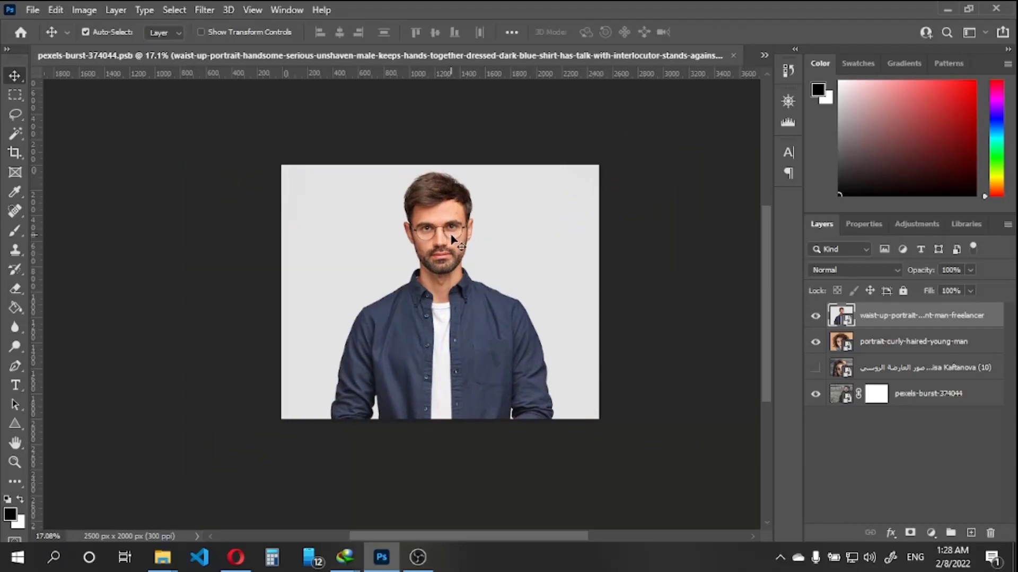
key(ctrl+s)
click(735, 55)
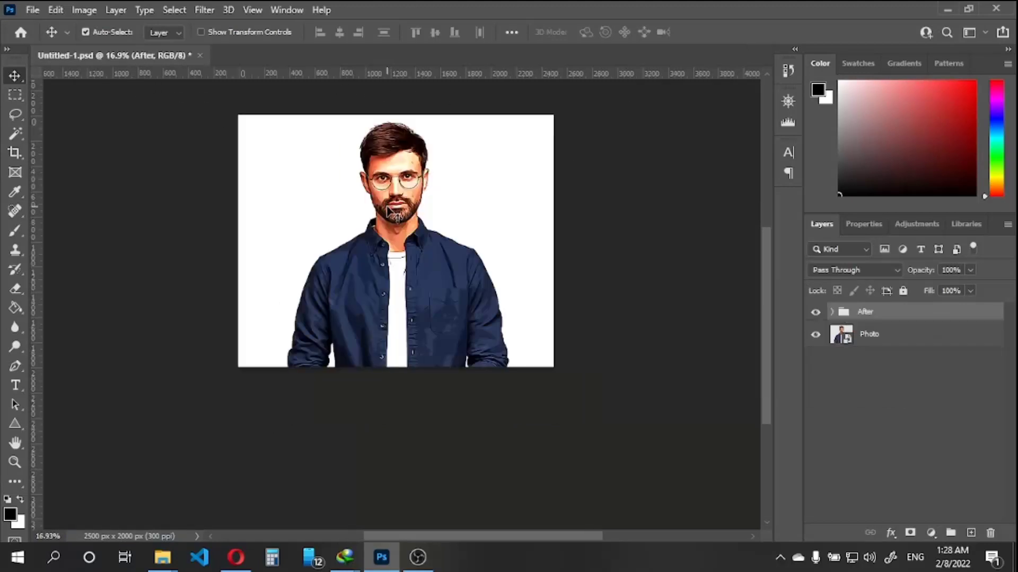
Expand the After group and raise the opacity of the Color Lookup 1 layer for the new portrait
scroll(402, 196, down, 1)
scroll(409, 180, up, 3)
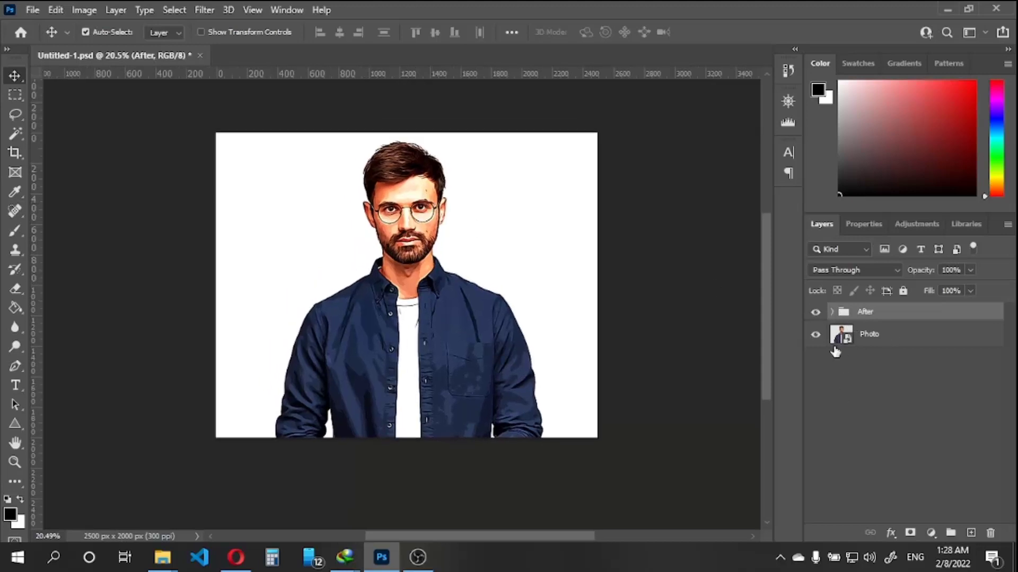
click(831, 312)
click(901, 342)
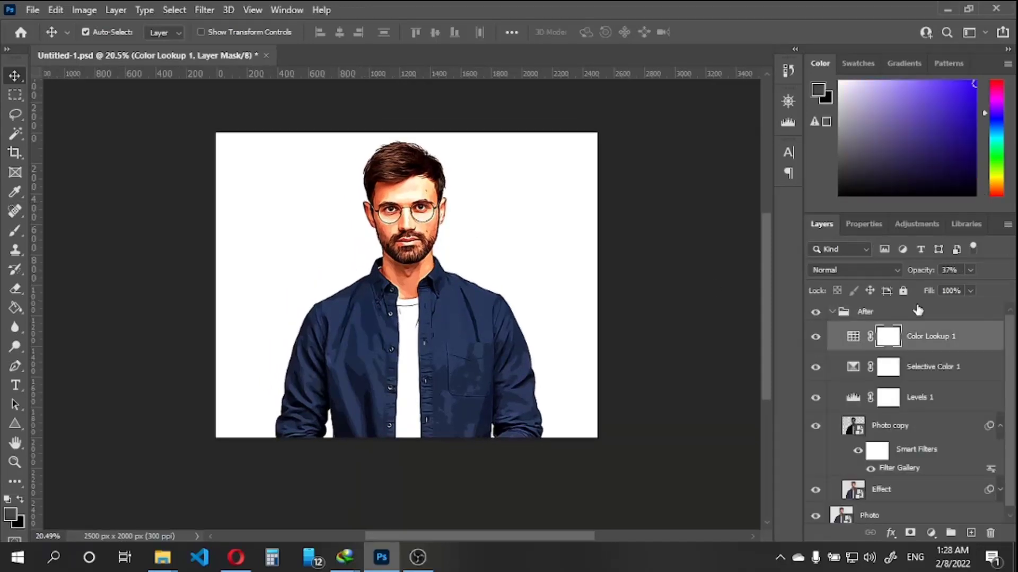
drag(922, 272, 1014, 274)
Try lower and higher opacities on the Selective Color 1 layer to readjust its strength for the new portrait
click(909, 377)
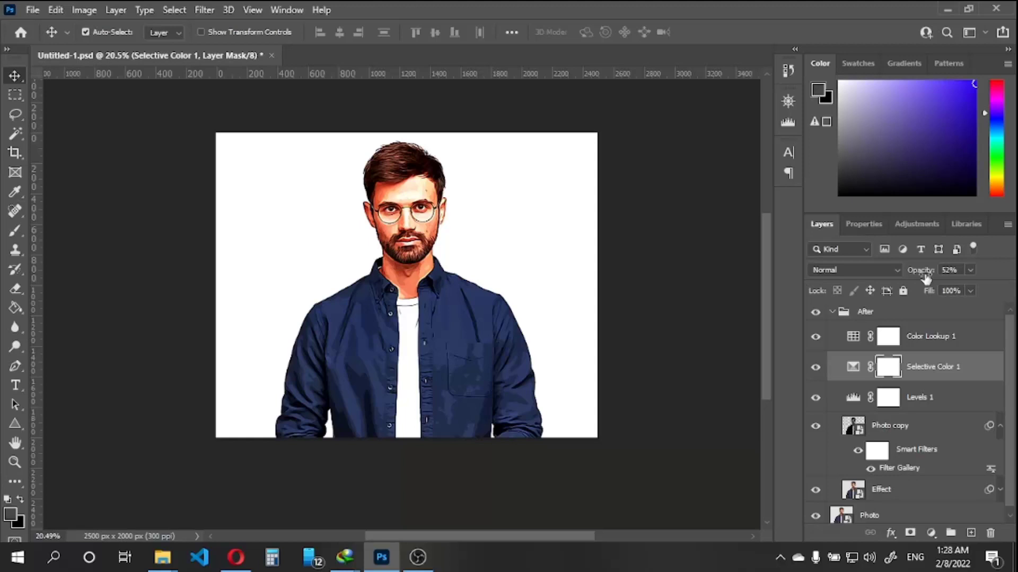
drag(922, 273, 785, 287)
drag(915, 276, 1016, 276)
drag(925, 274, 900, 274)
Set the Levels 1 input levels to 4 for shadows, 0.77 for midtones and 216 for highlights
click(896, 405)
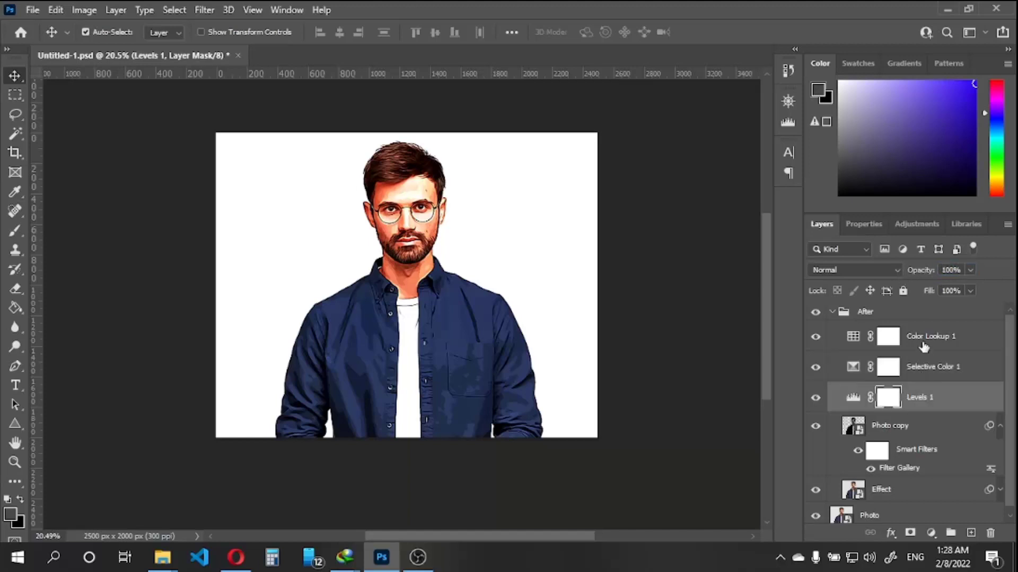
double_click(853, 398)
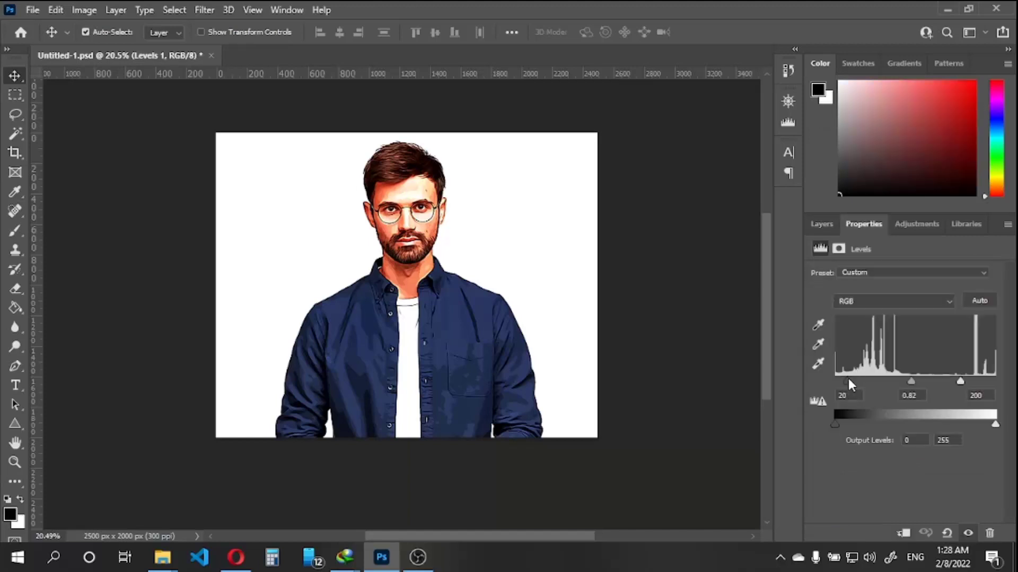
mouse_move(848, 378)
mouse_down()
mouse_move(867, 378)
mouse_move(837, 383)
mouse_up()
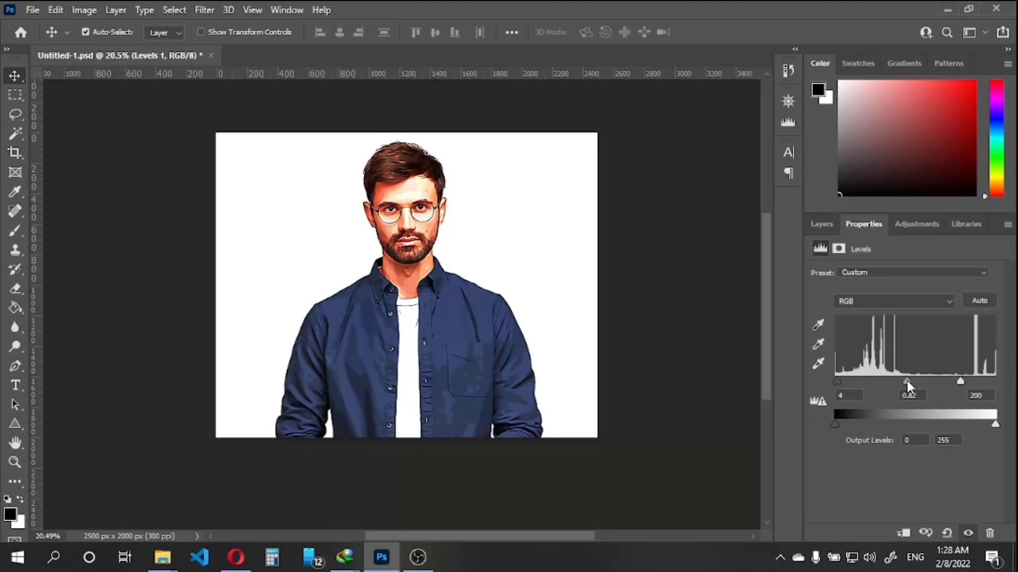
drag(907, 380, 970, 381)
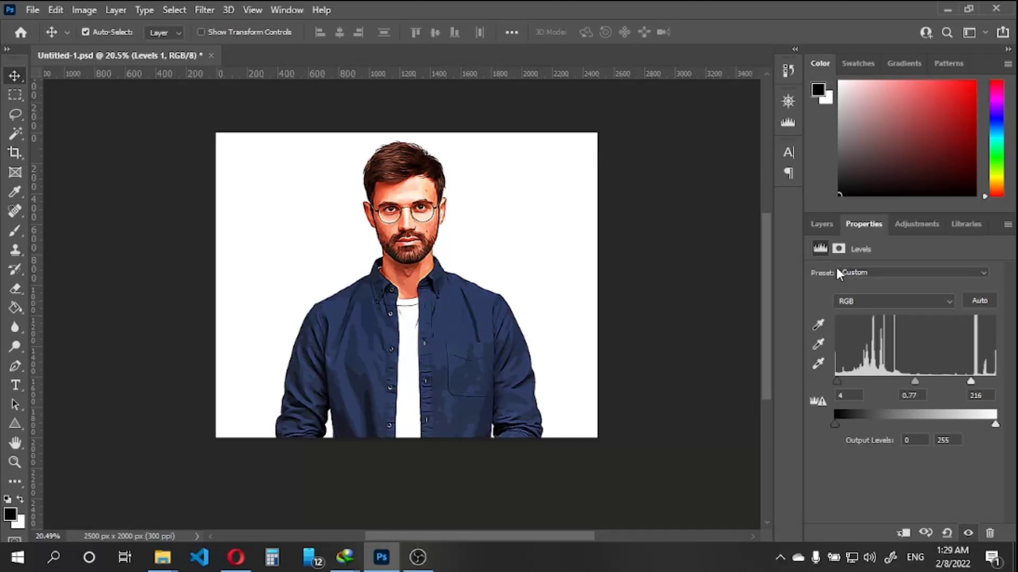
Collapse and deselect the After group, and toggle its visibility to compare the effect with the original waist-up man portrait
click(822, 224)
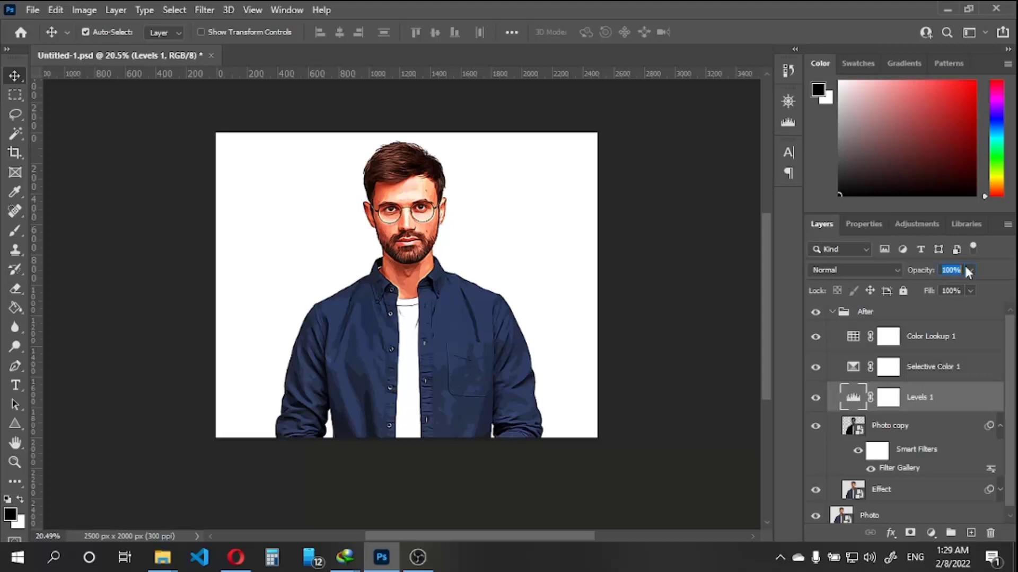
click(831, 312)
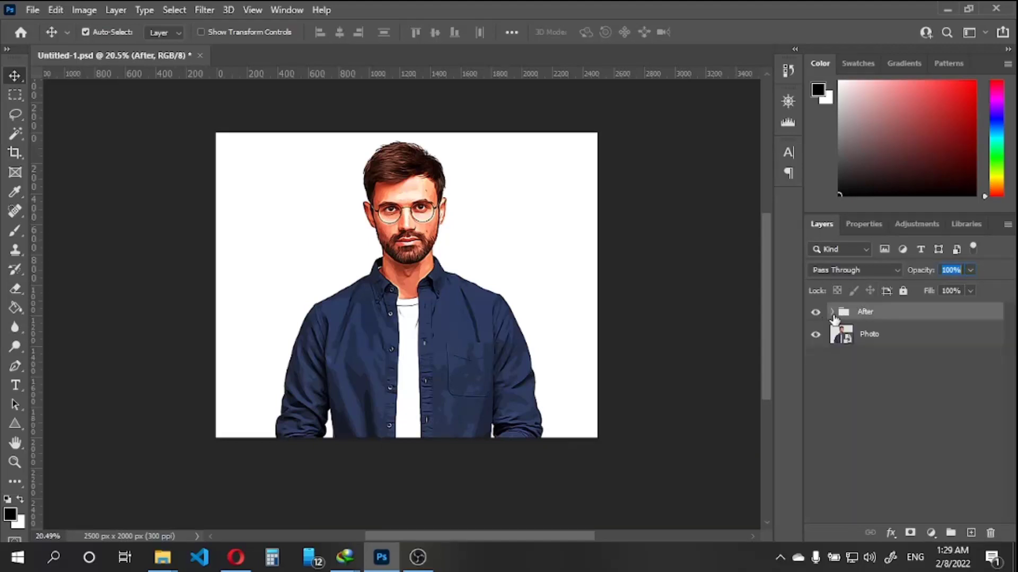
click(882, 390)
scroll(526, 286, up, 1)
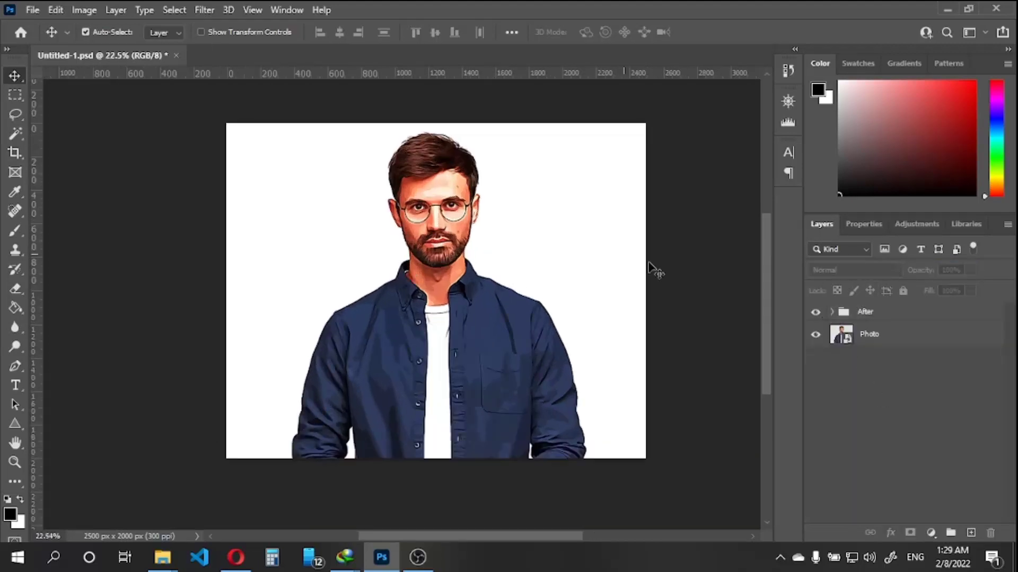
click(815, 312)
click(816, 312)
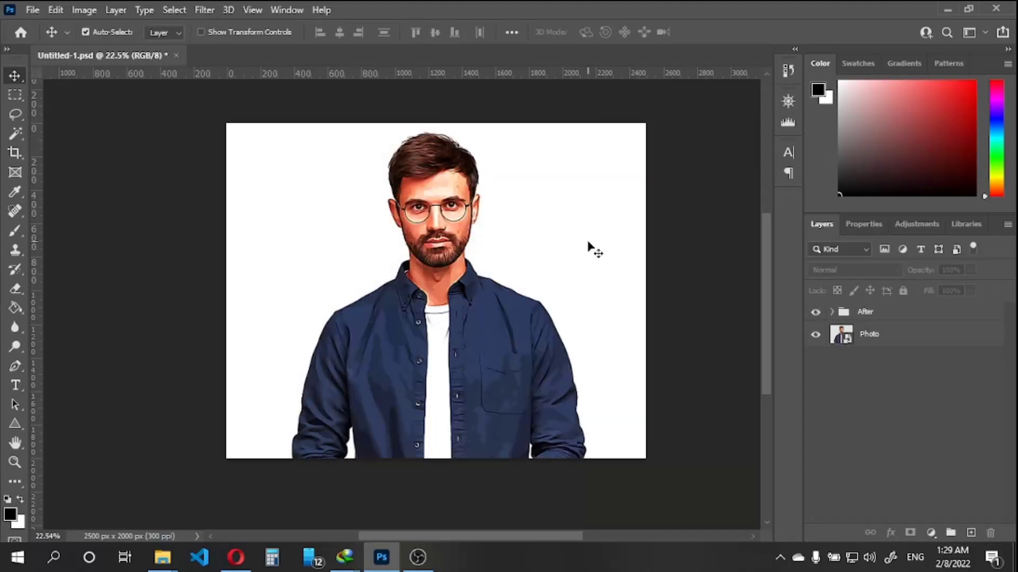